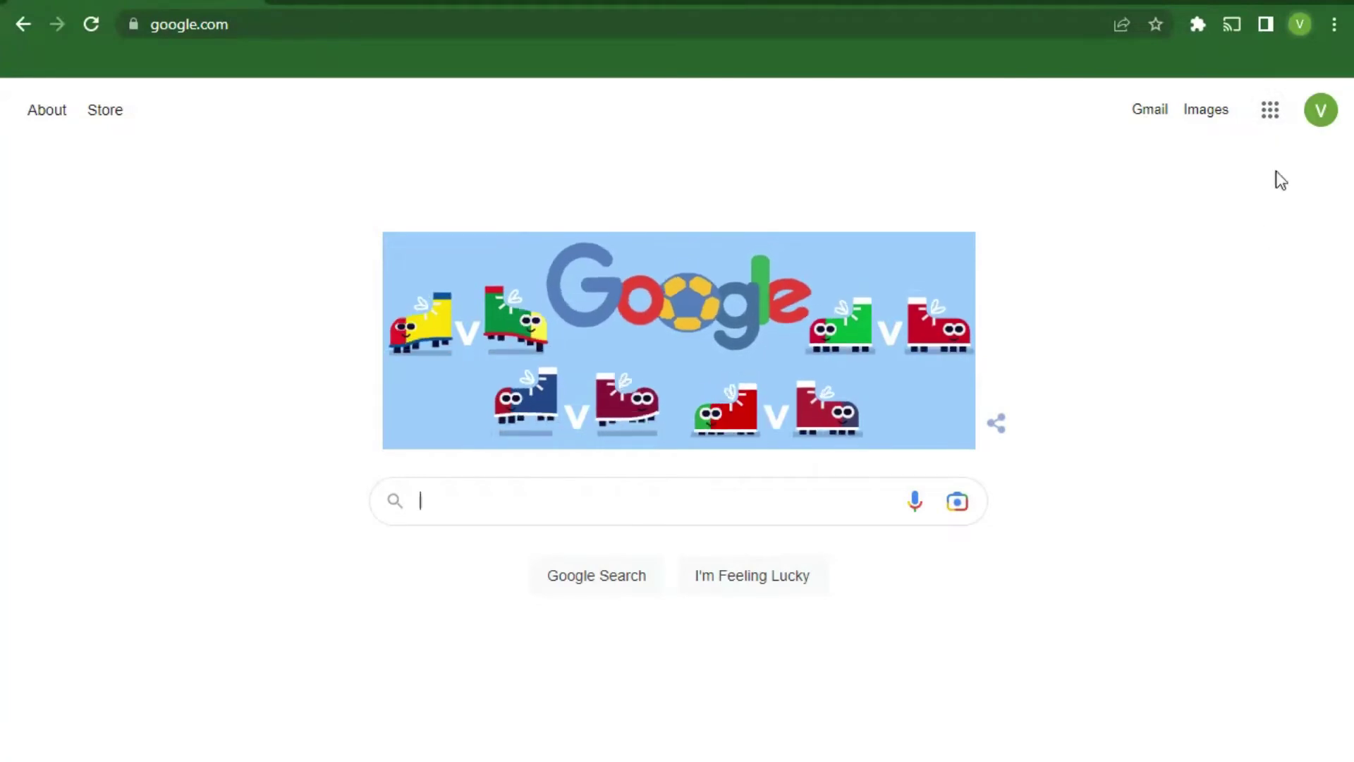
Step: Look through the Google apps list for Keep
click(1277, 127)
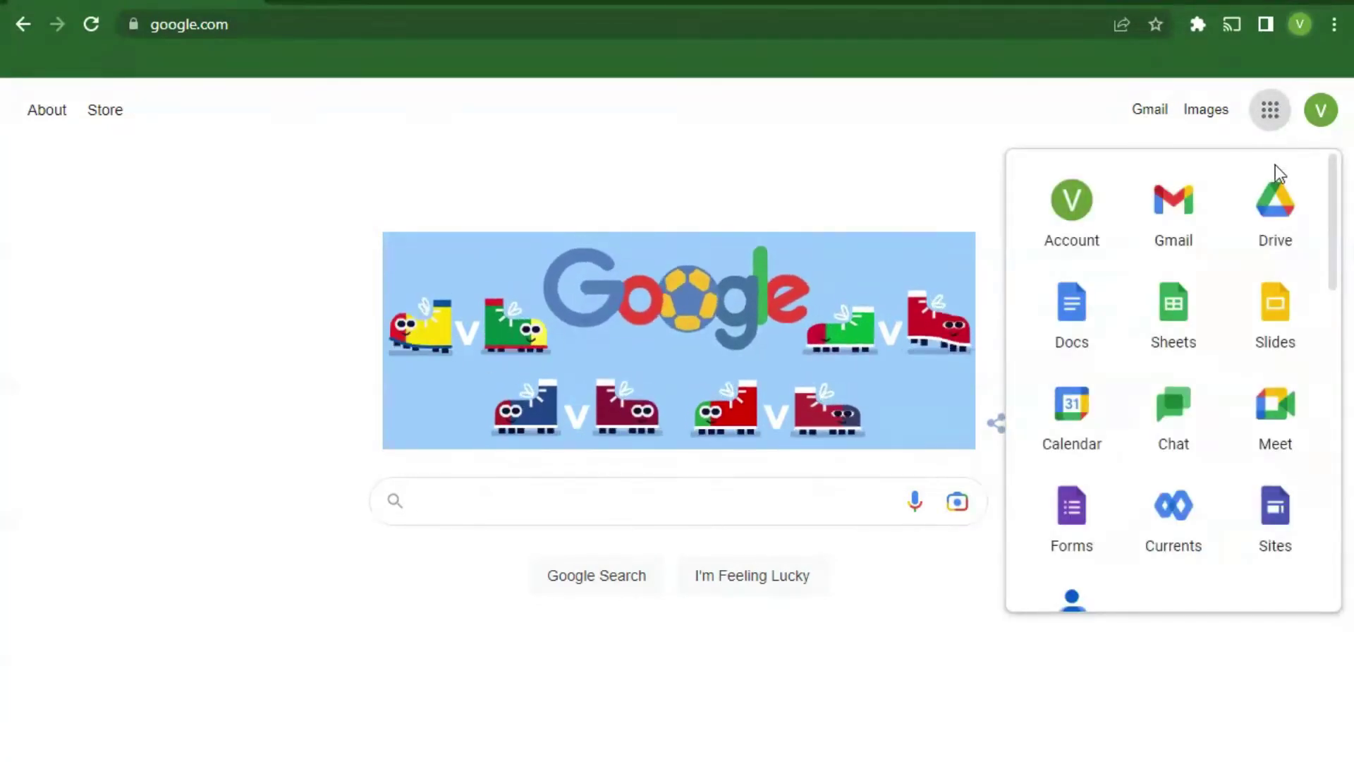
scroll(1245, 205, down, 5)
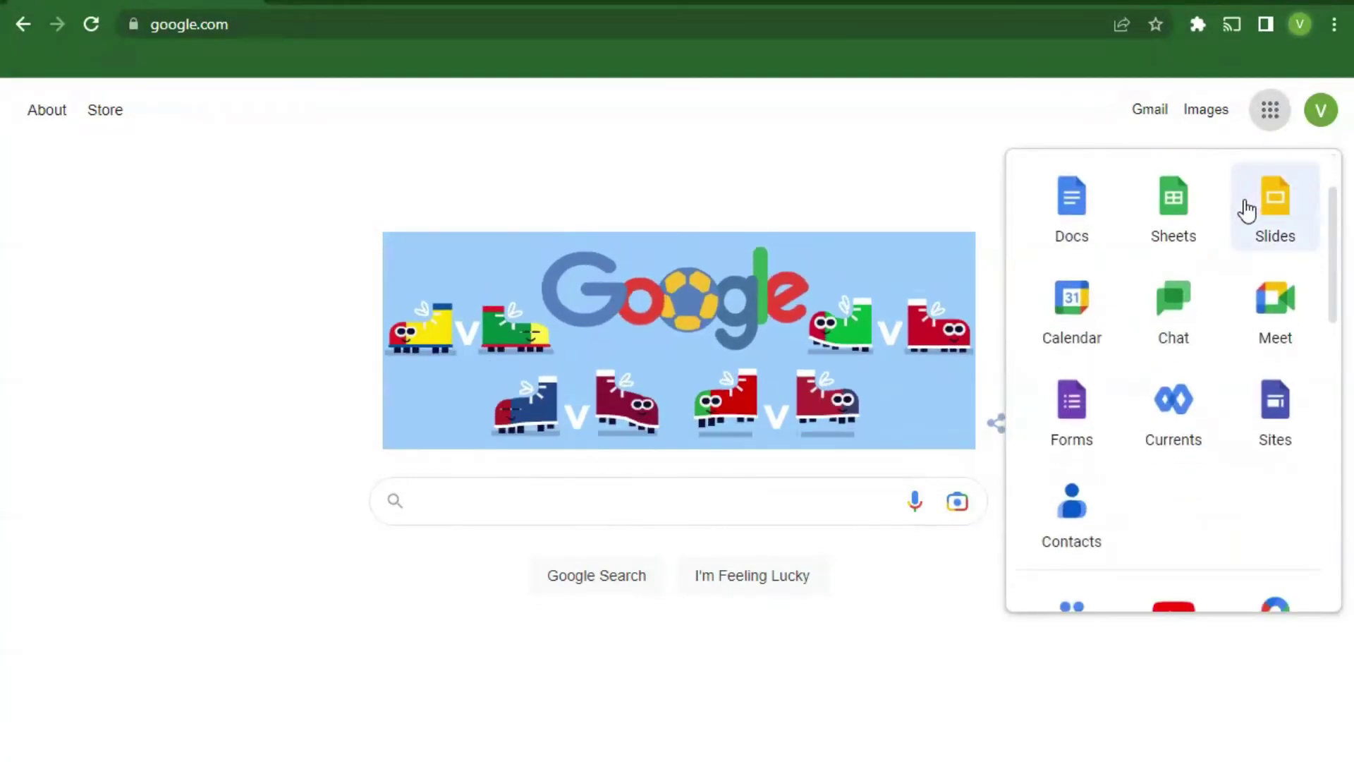
scroll(1246, 210, down, 2)
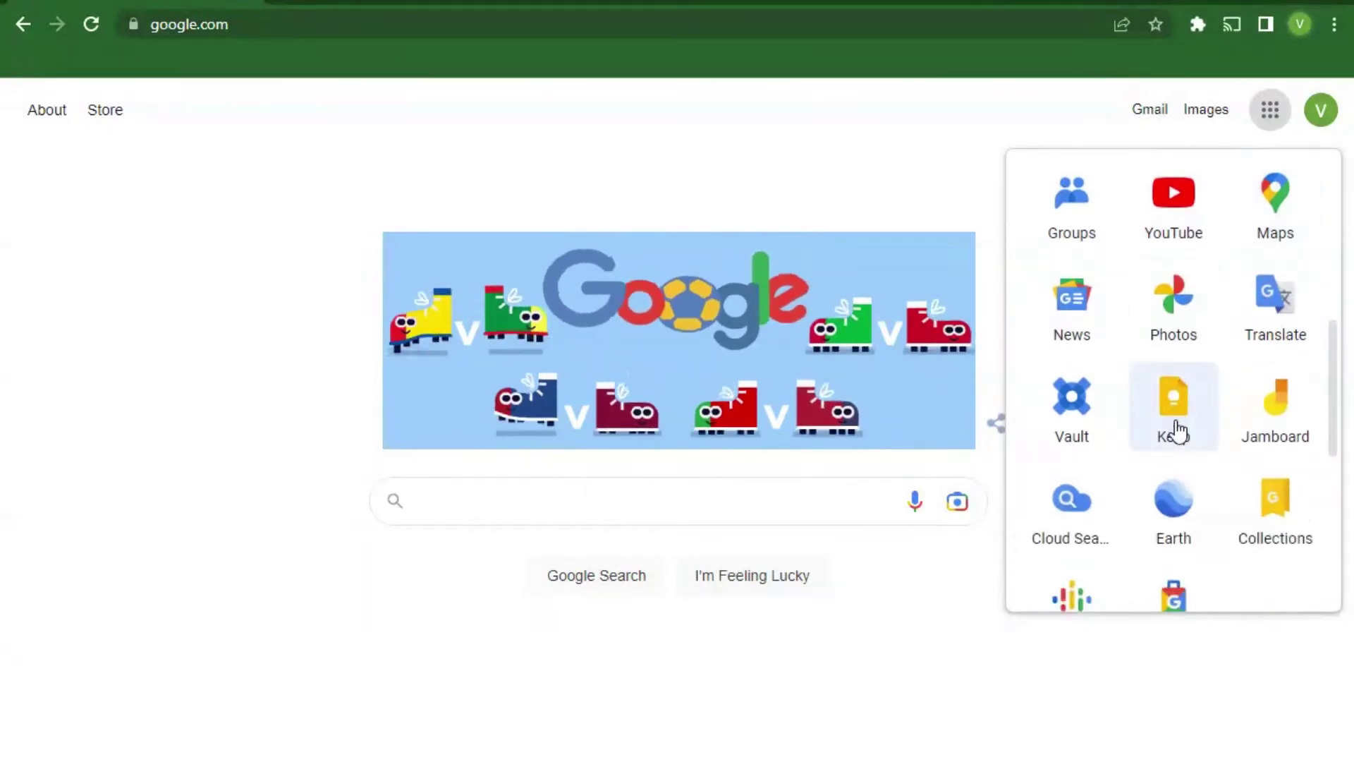
scroll(1189, 437, up, 5)
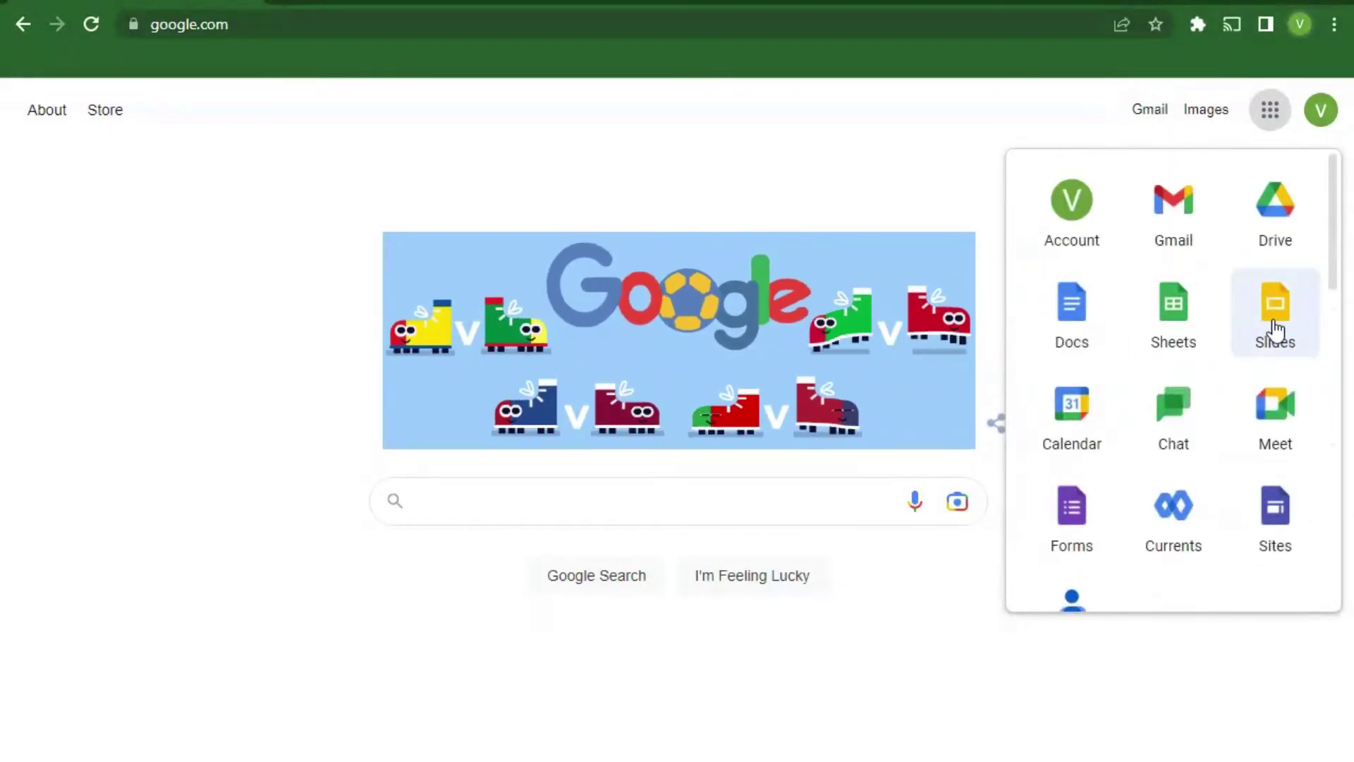
scroll(1269, 324, down, 2)
scroll(1267, 324, down, 5)
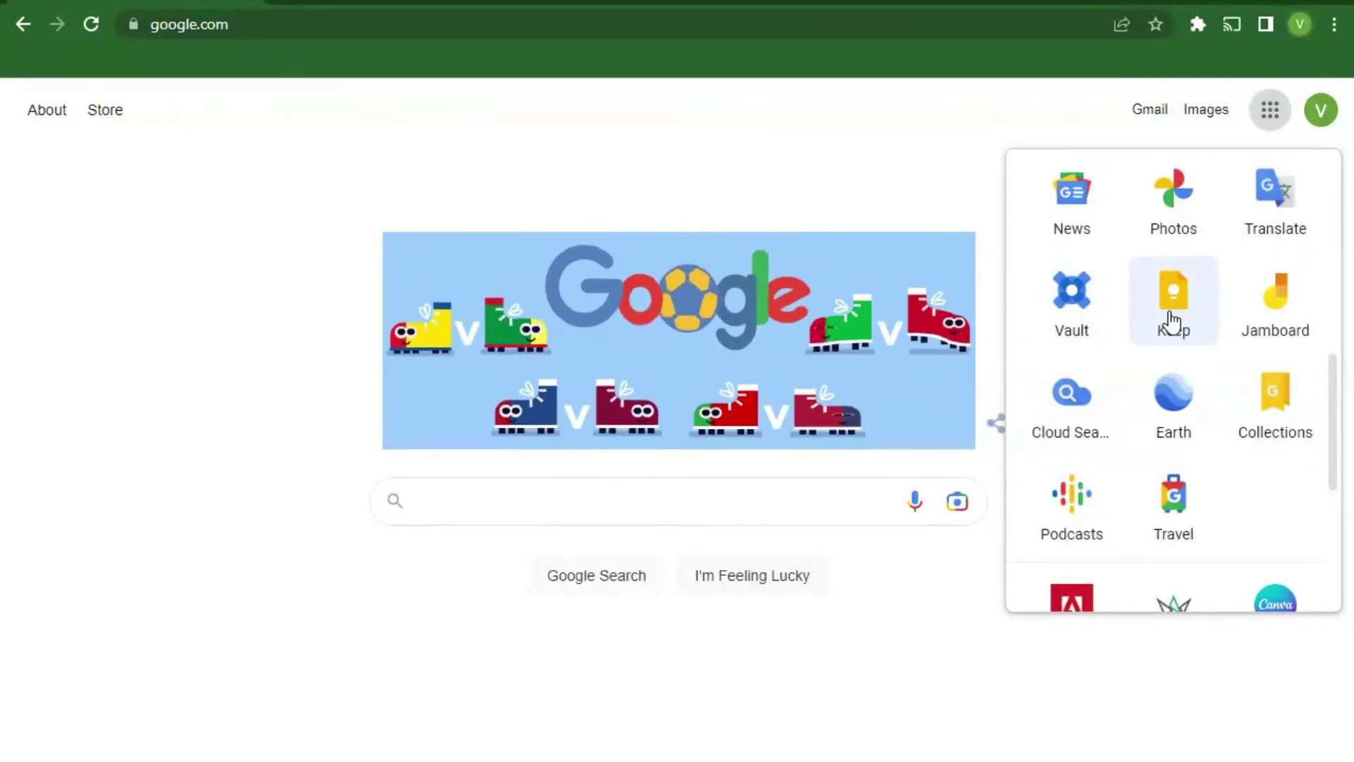
Step: Go to keep.google.com in the browser
click(574, 31)
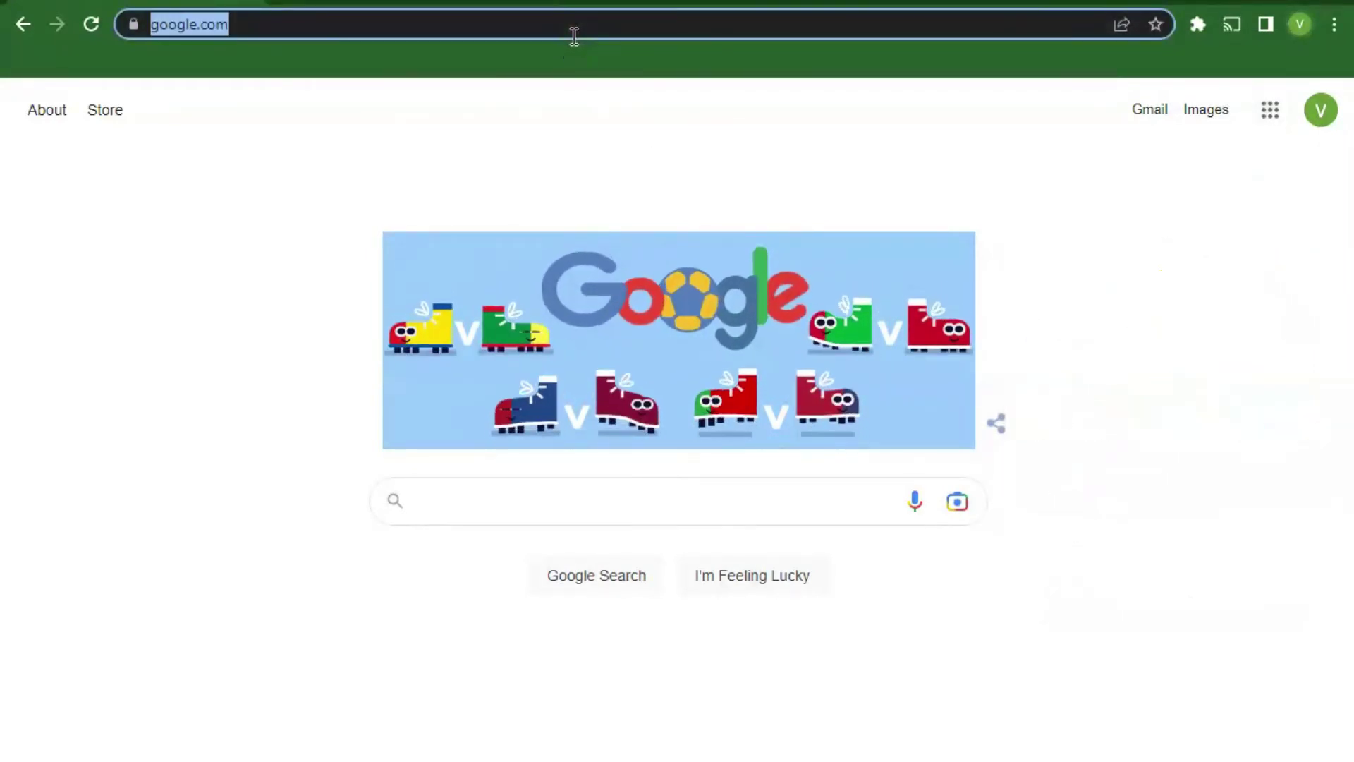
text(ke)
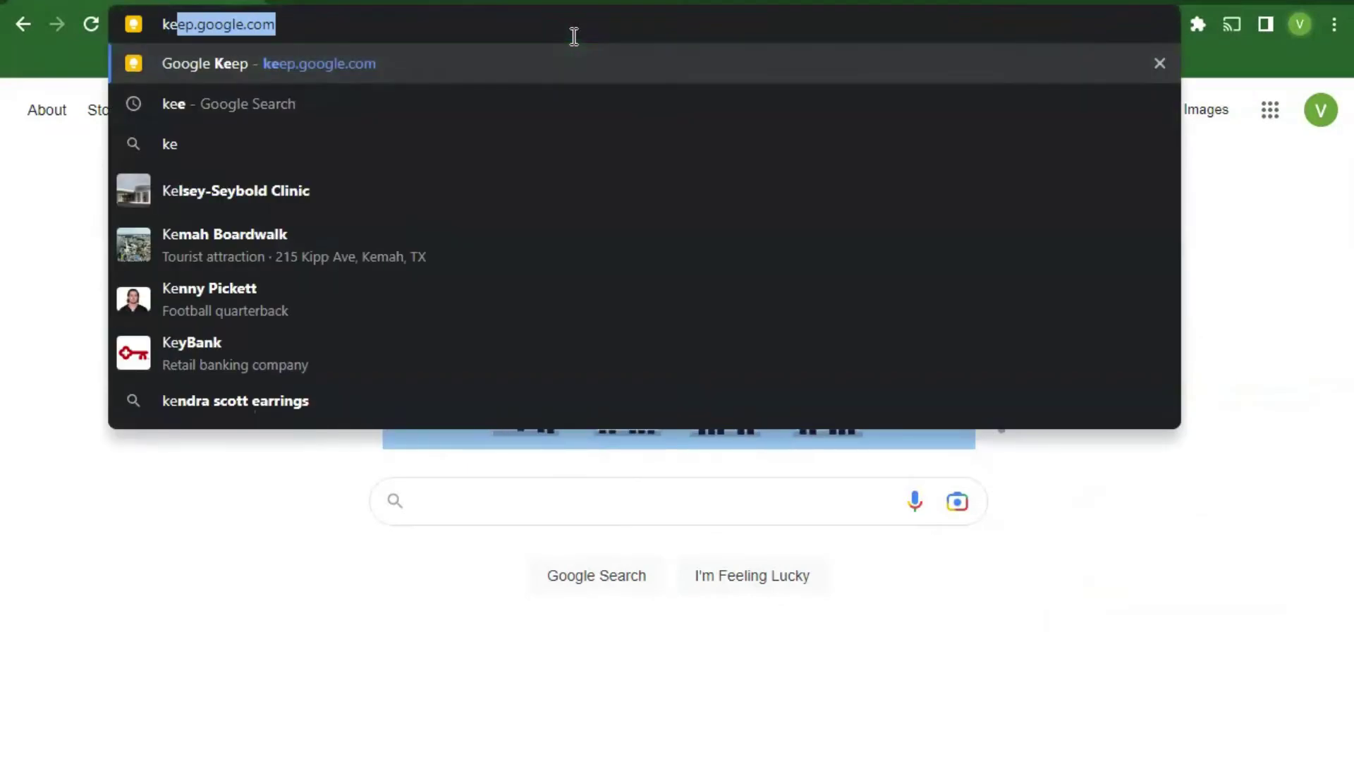
text(ep.)
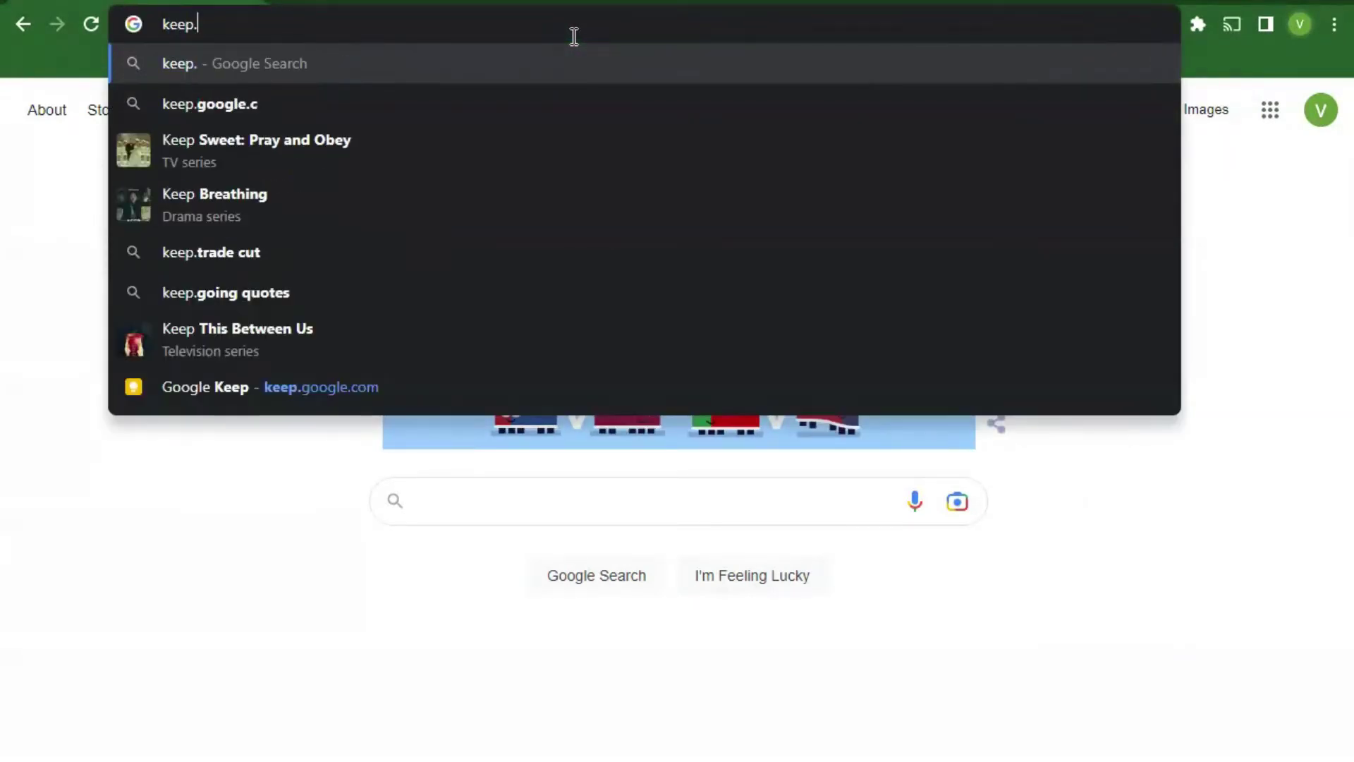
text(google.com)
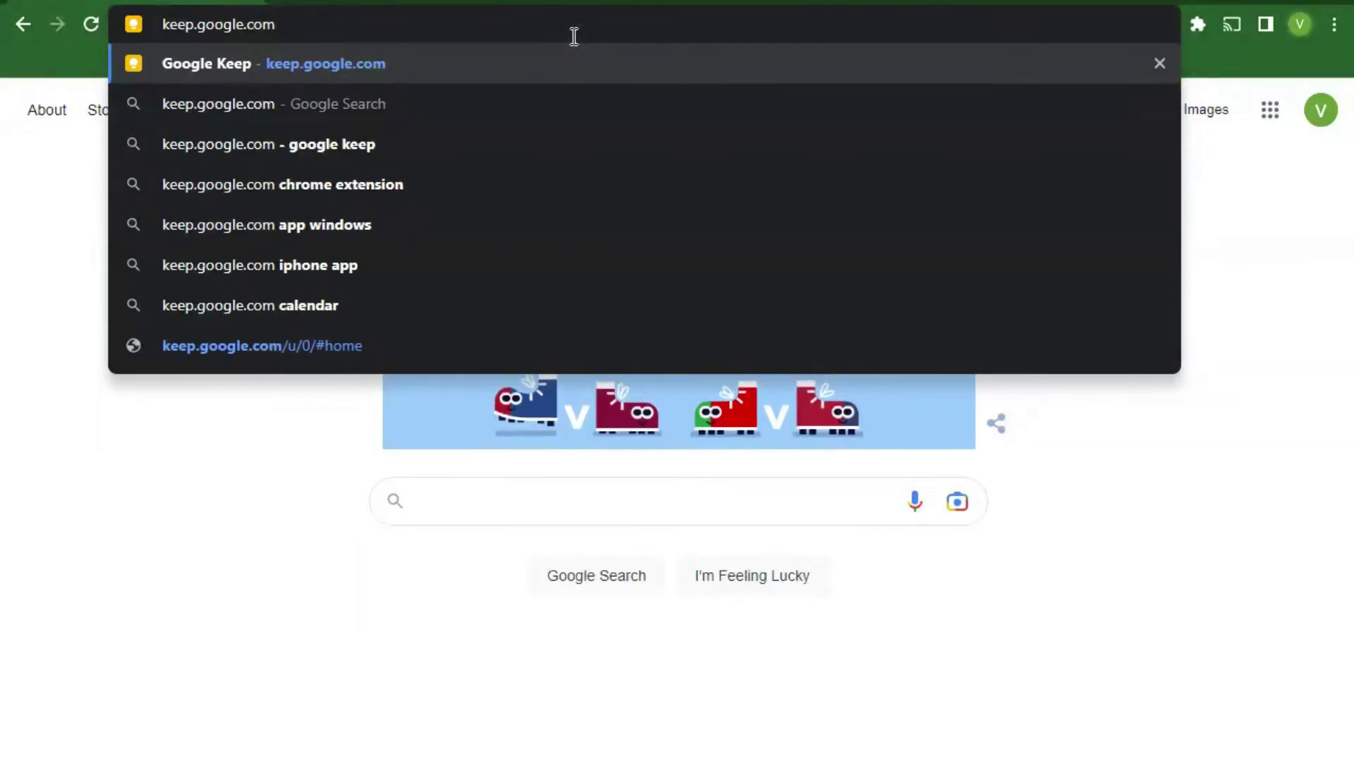
key(Return)
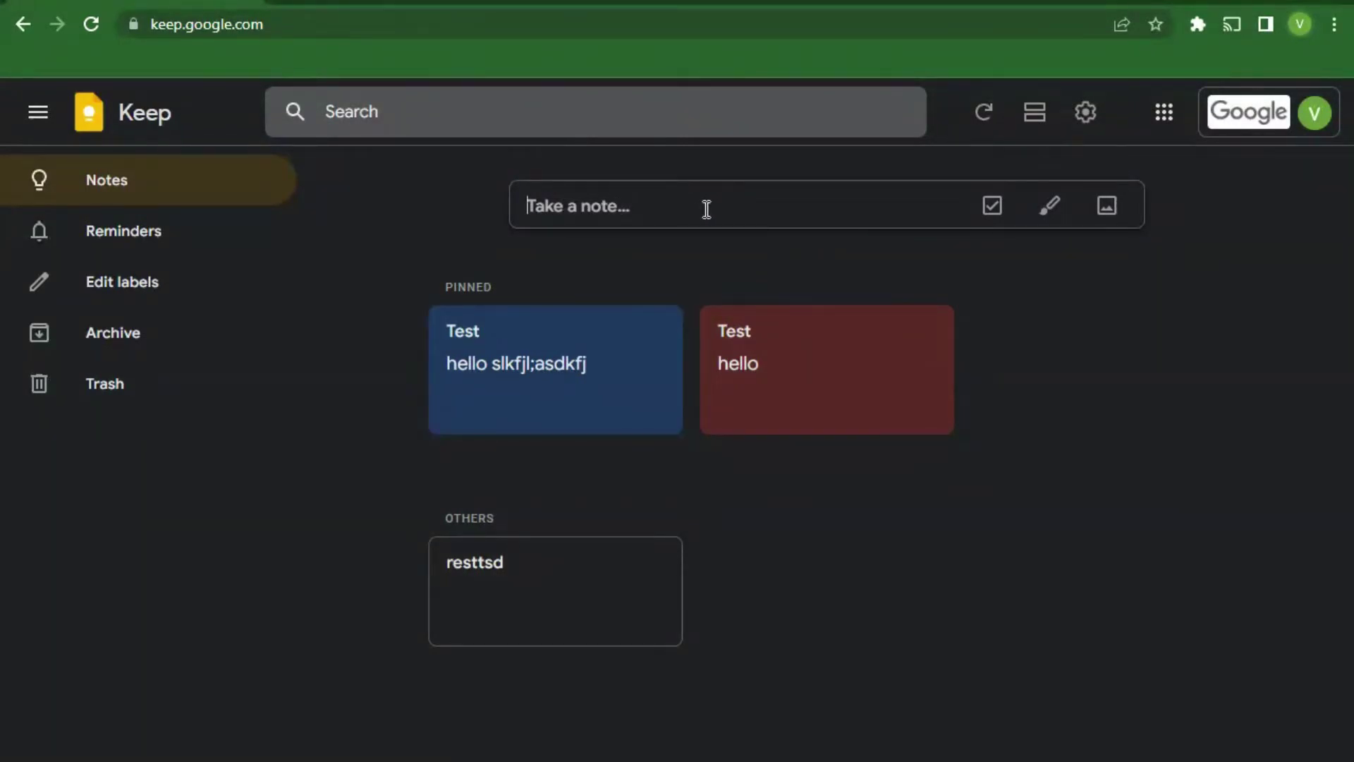
Step: Create a pinned note titled "Title Here" with the text "Your notes" and close it
text(f)
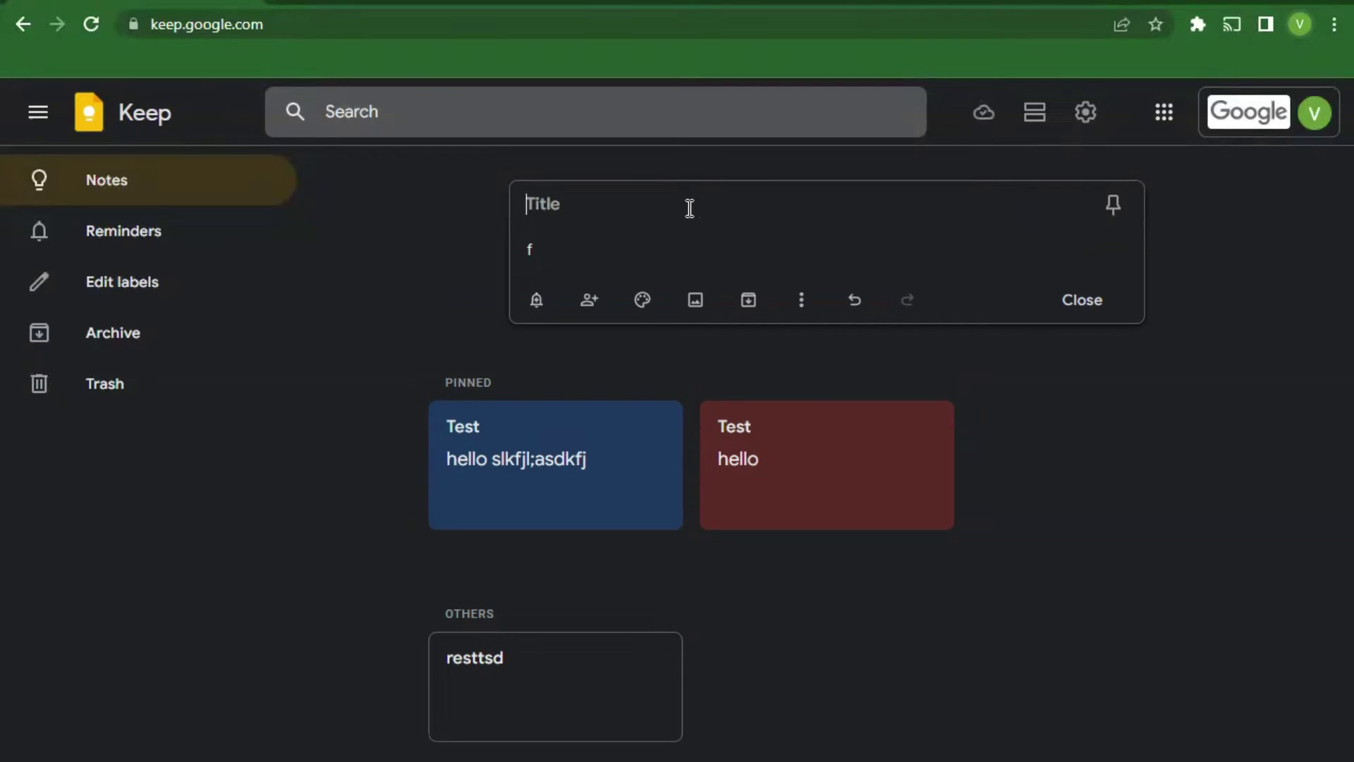
text(Title Here)
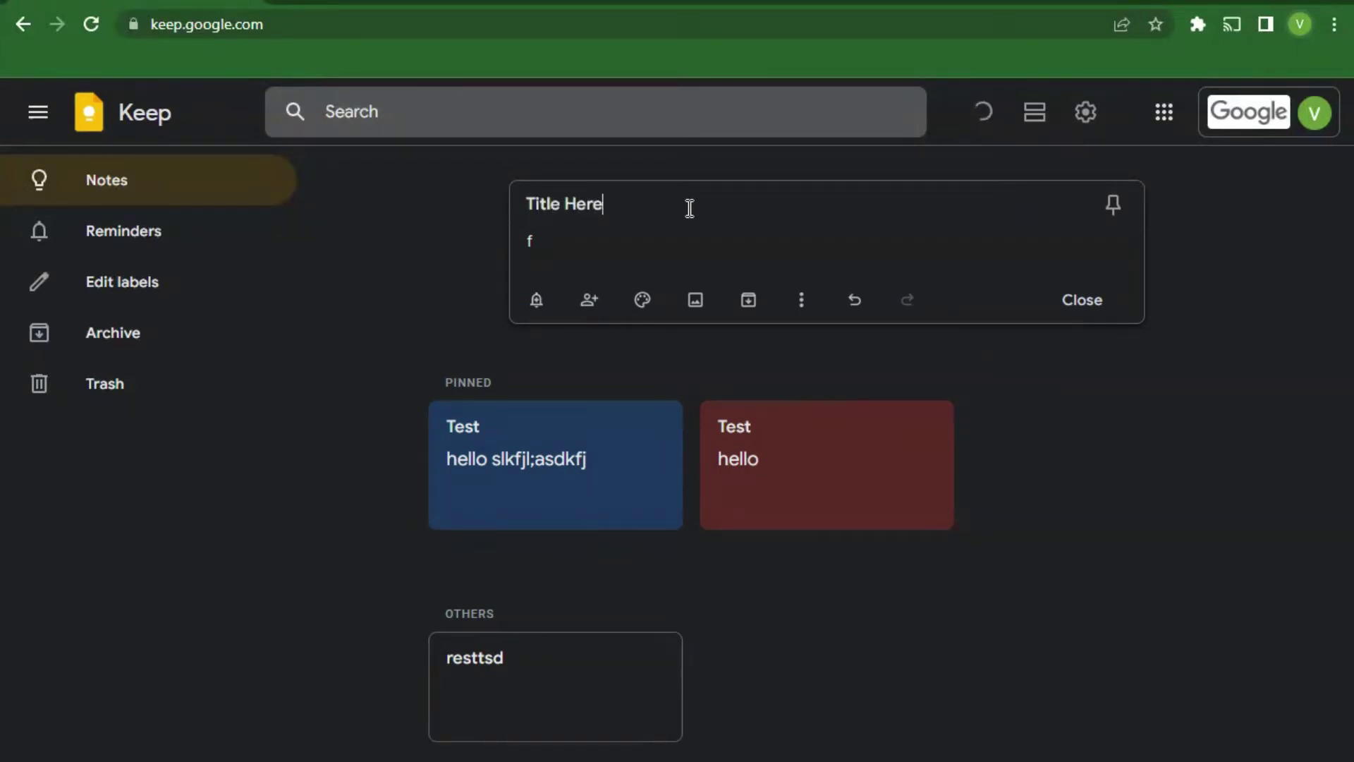
key(BackSpace)
text(YOur notes)
key(Return)
text(kjl;fjkdf)
key(Return)
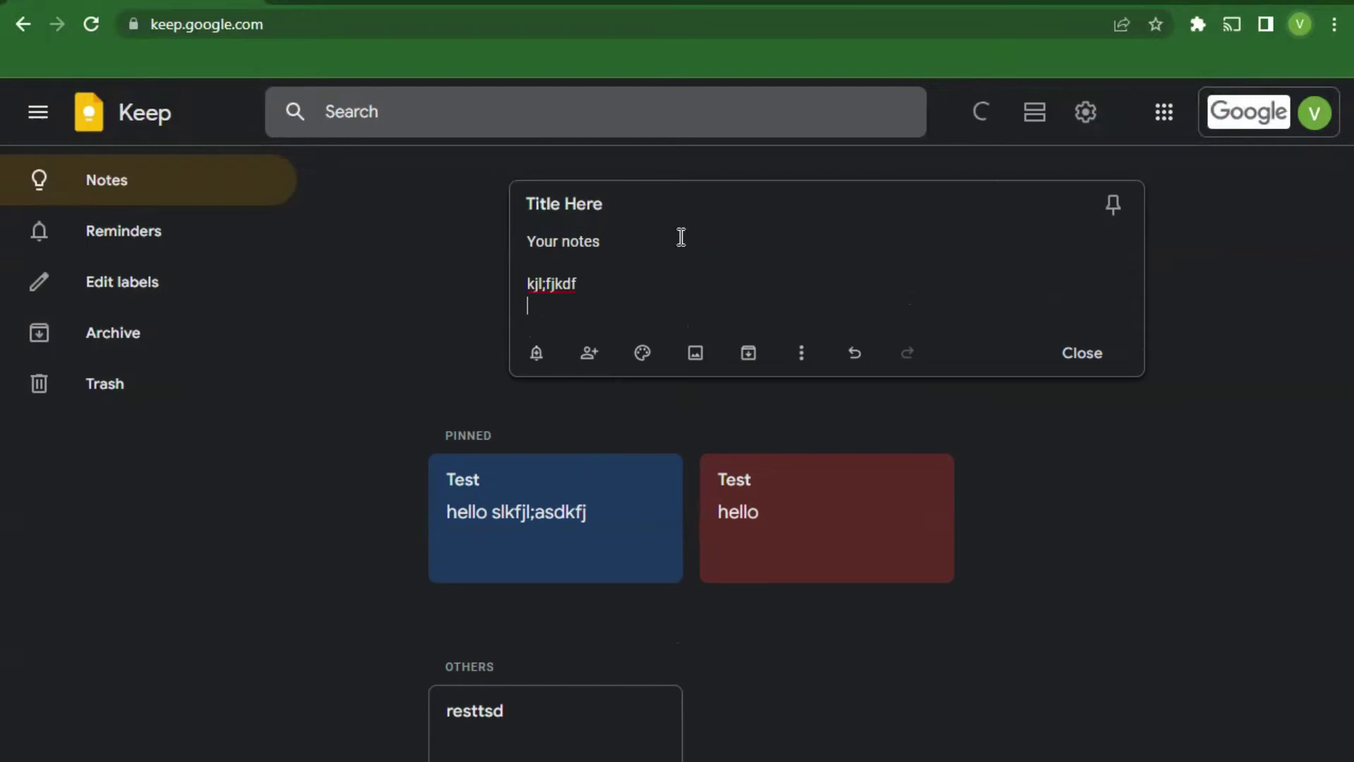
key(BackSpace)
key(BackSpace)
key(BackSpace)
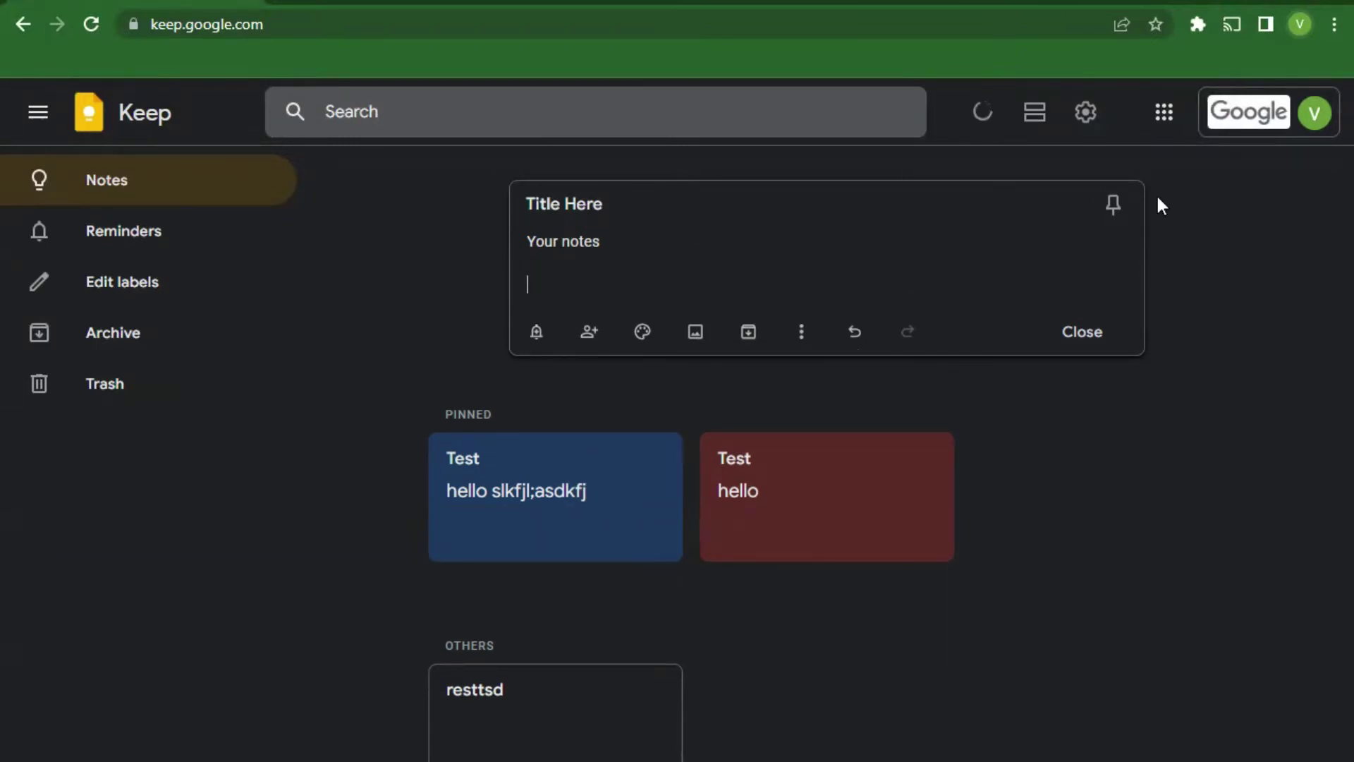
click(1114, 209)
click(1081, 333)
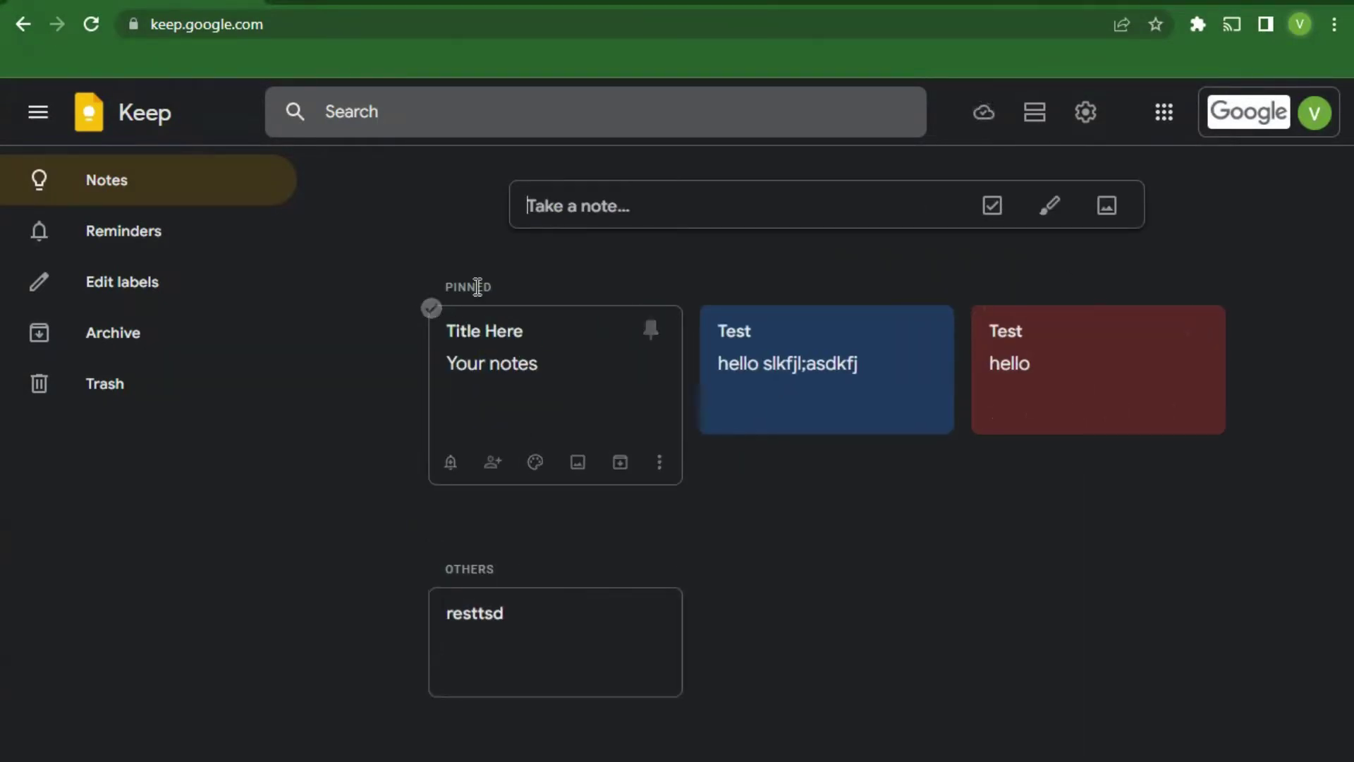
Step: Unpin the "Title Here" note so it moves to the Others section
click(651, 330)
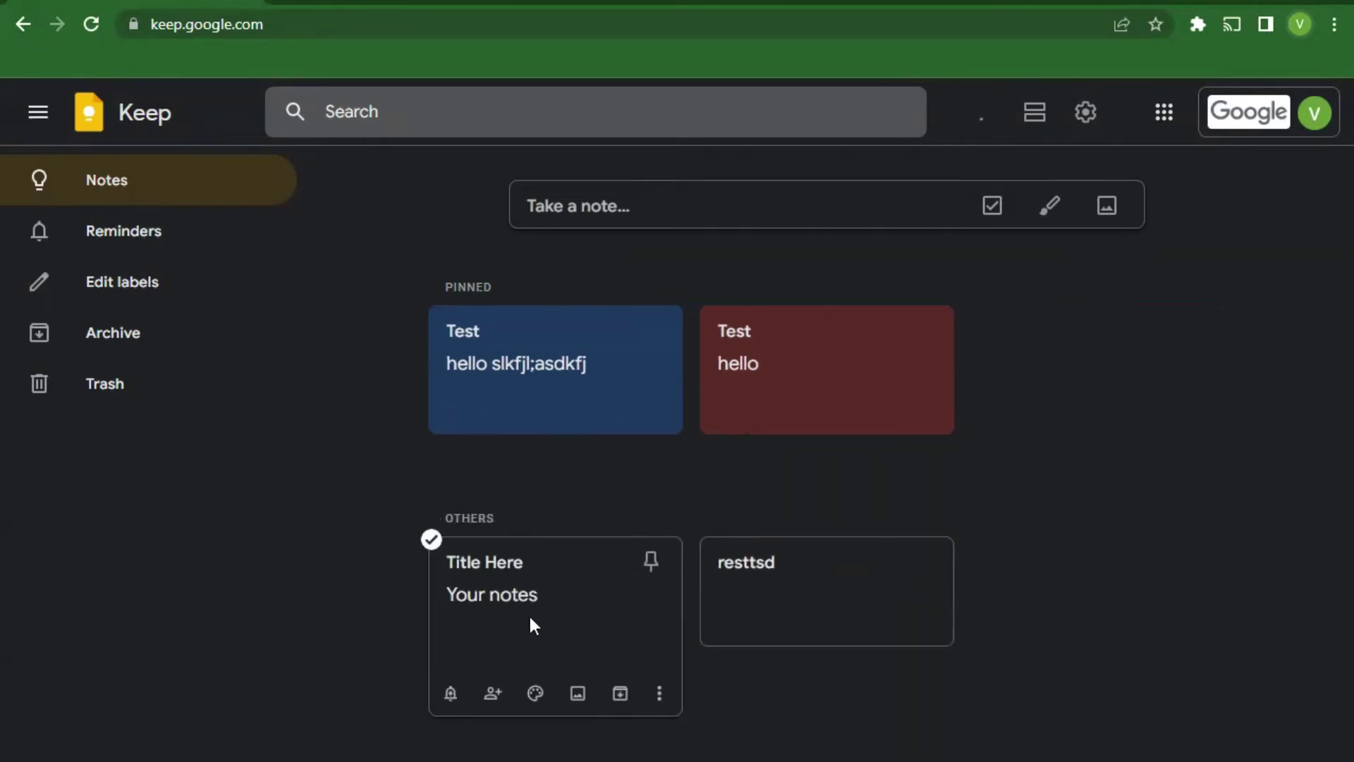
drag(448, 520, 504, 520)
click(534, 514)
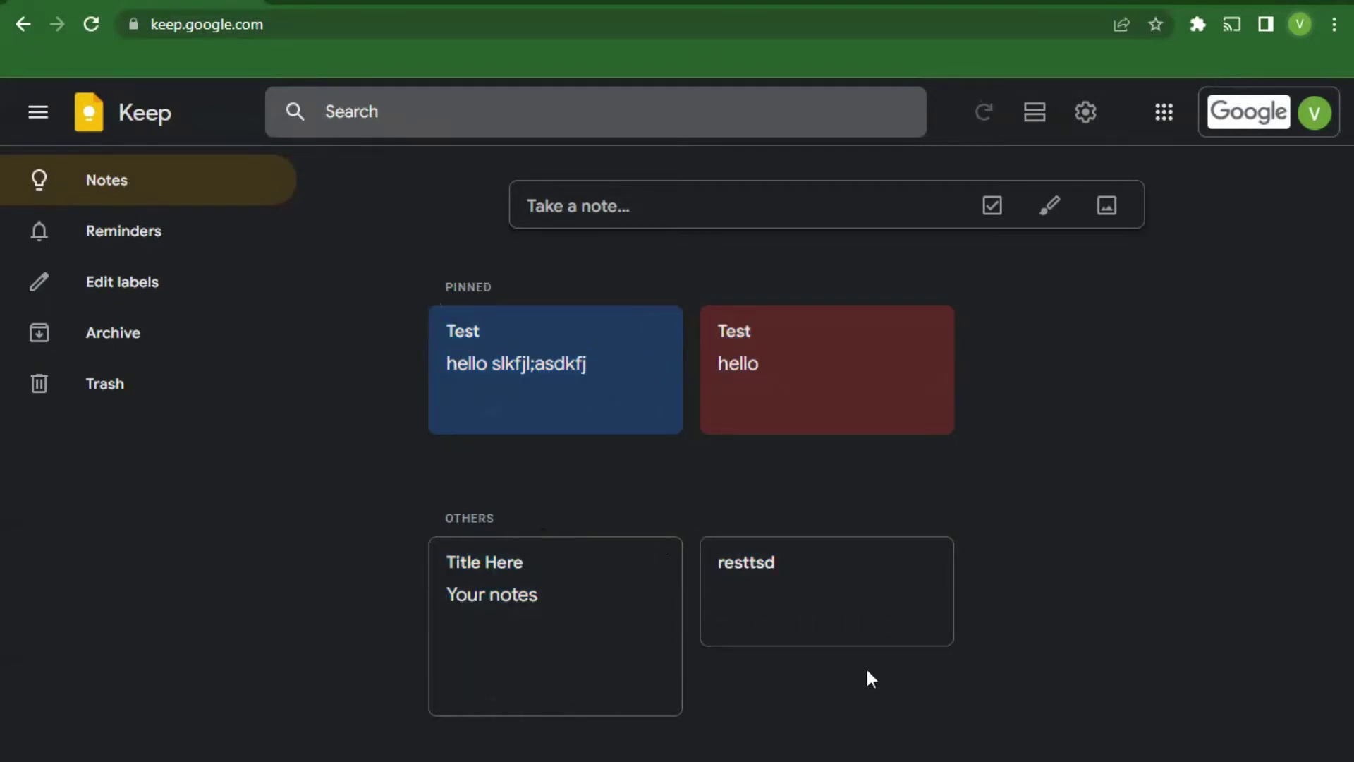
Step: Open the red Test note, append "ghgf" to its text, and try undo and redo, ending with the addition undone
click(795, 356)
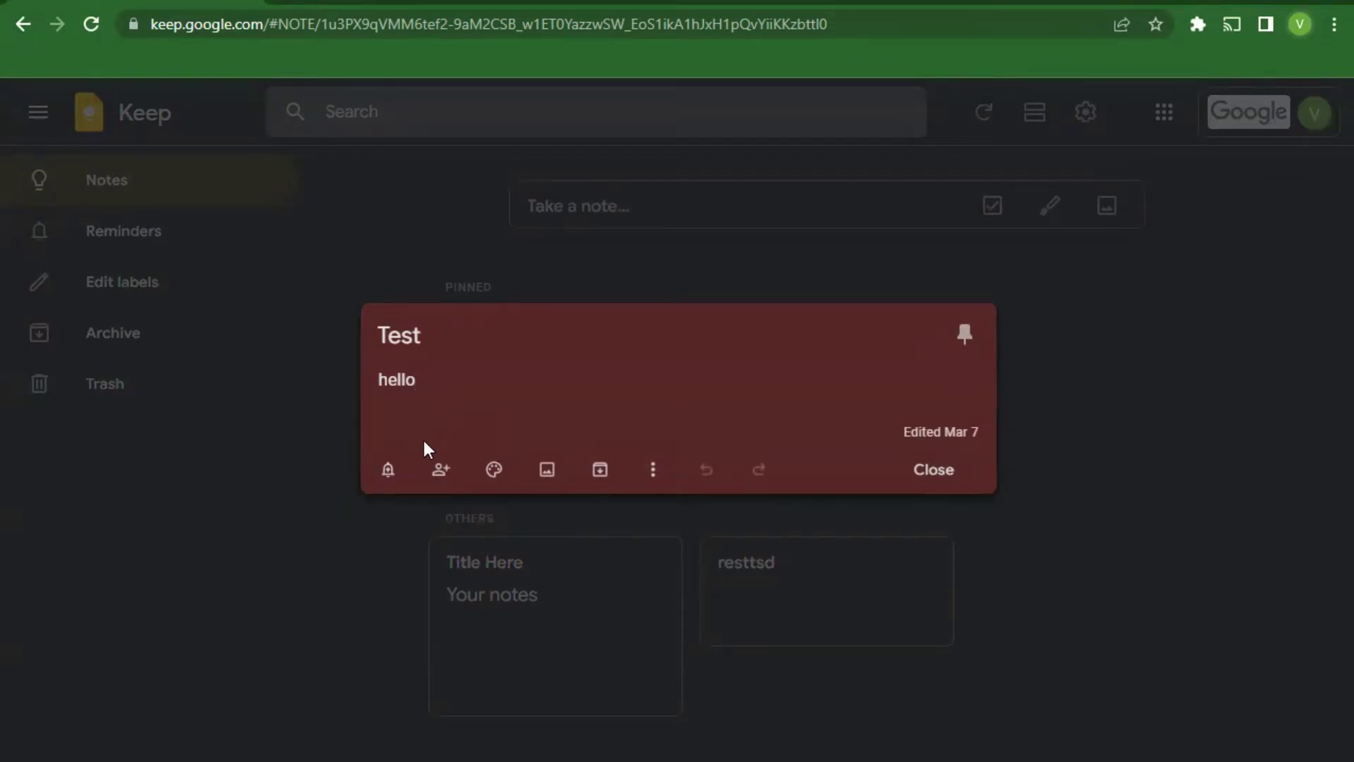
text(ghgf)
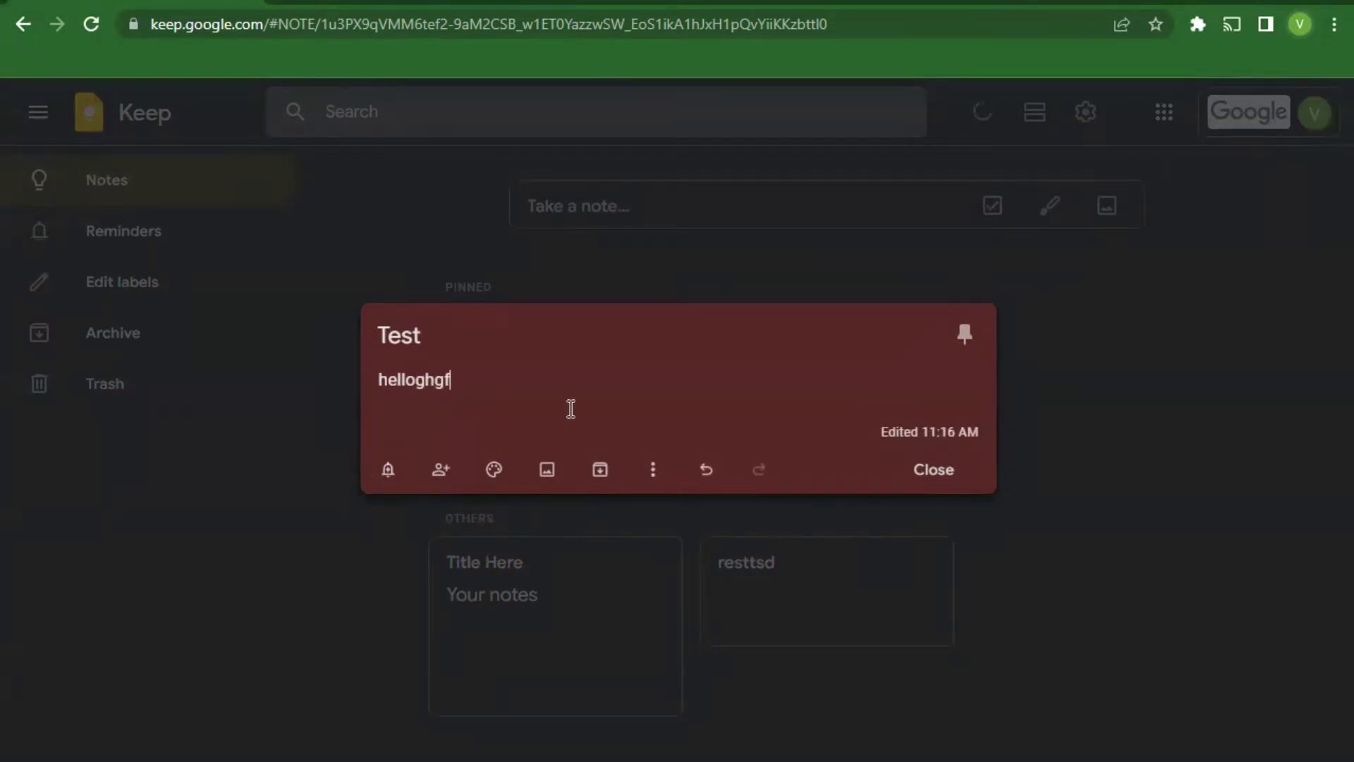
click(714, 468)
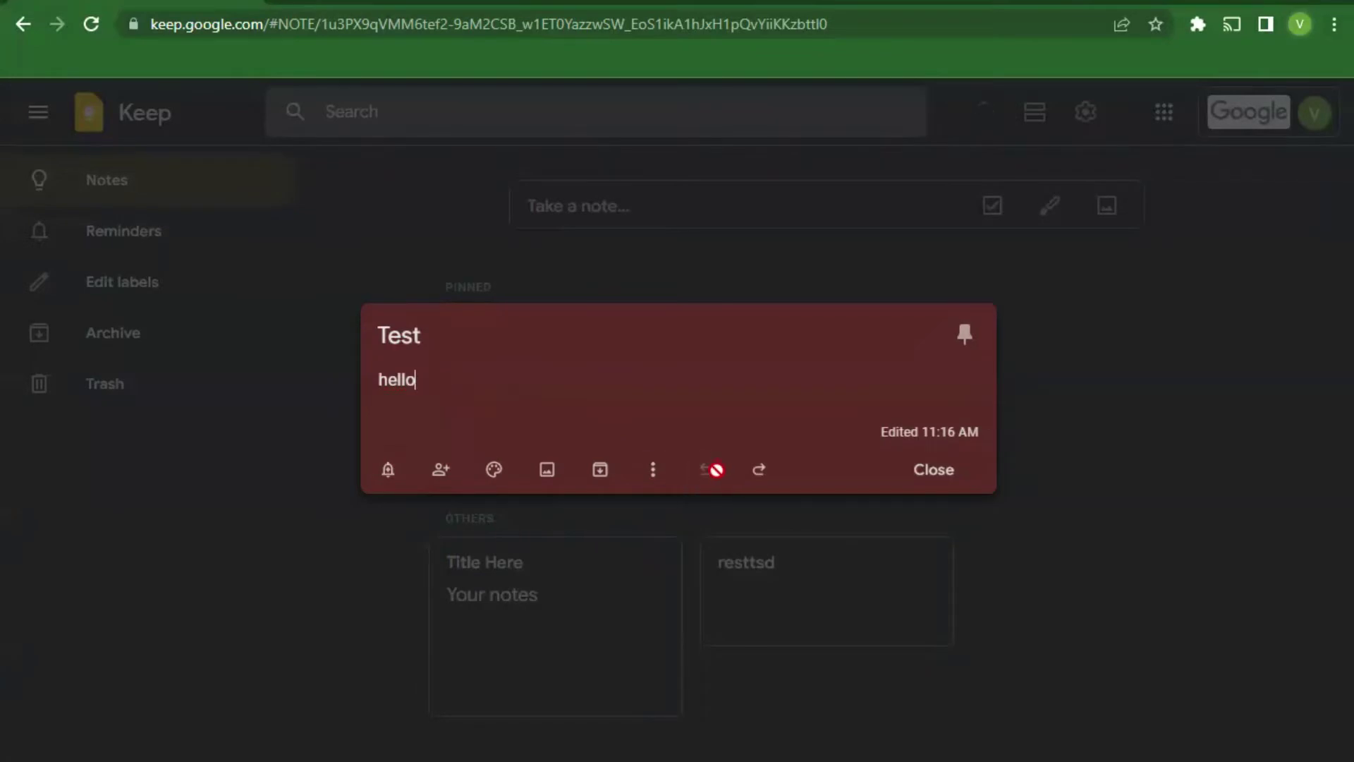
click(759, 470)
click(710, 470)
Step: View the Test note's reminder options and collaborator sharing dialog, leaving without changing anything
click(388, 471)
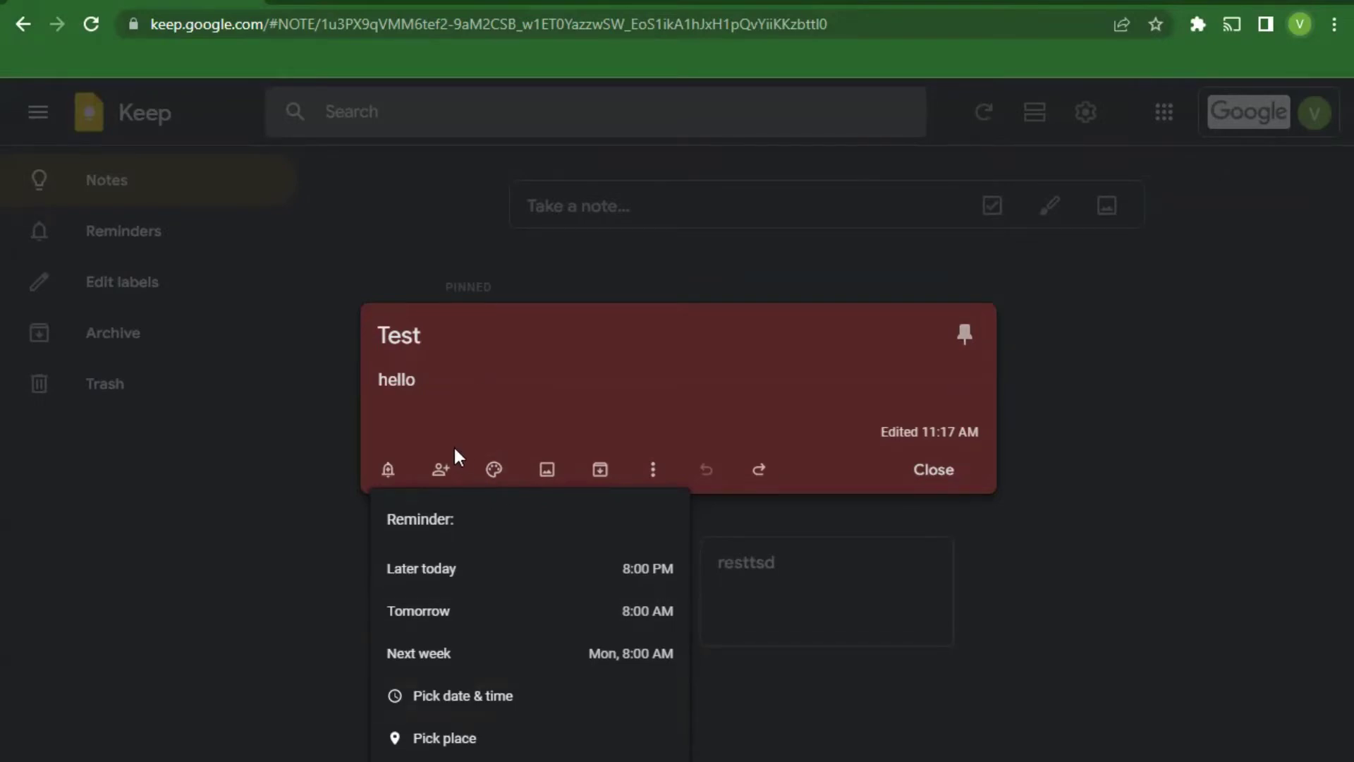
click(441, 471)
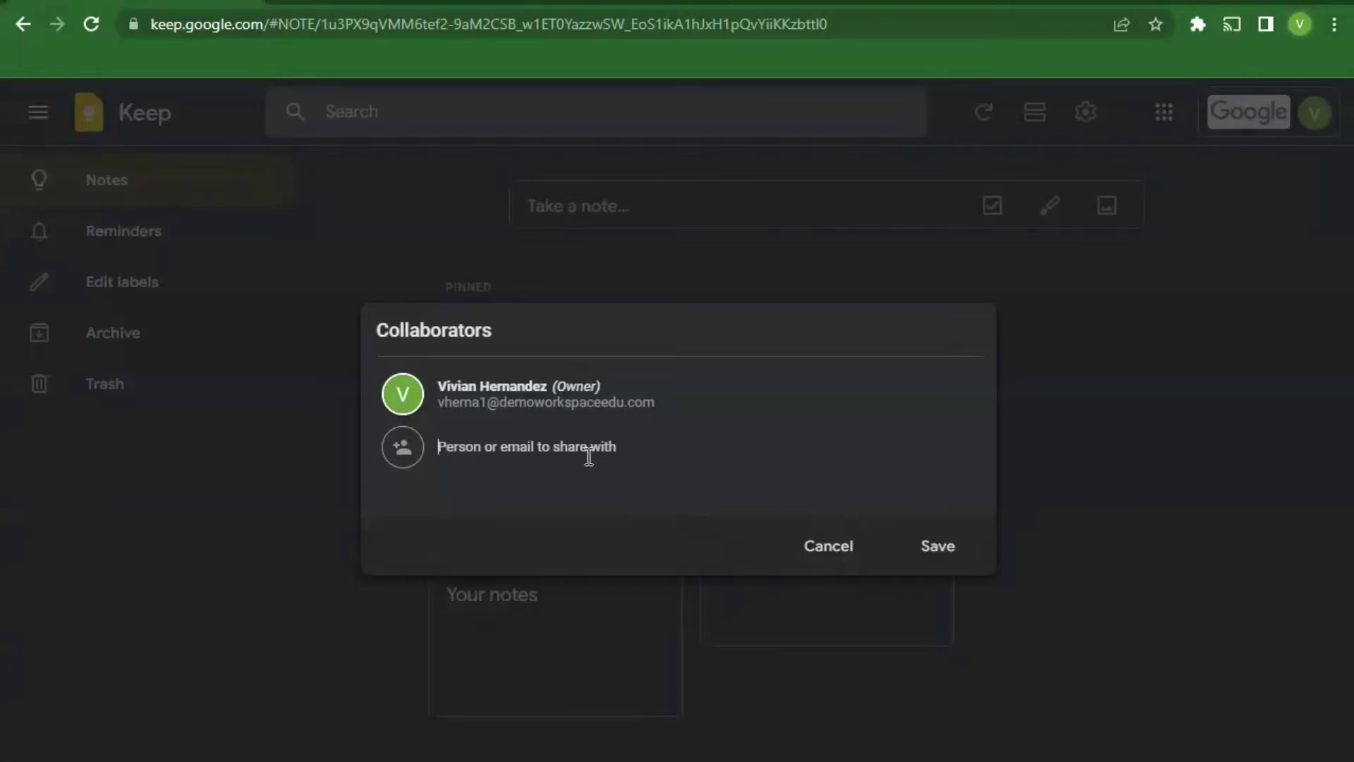
click(815, 550)
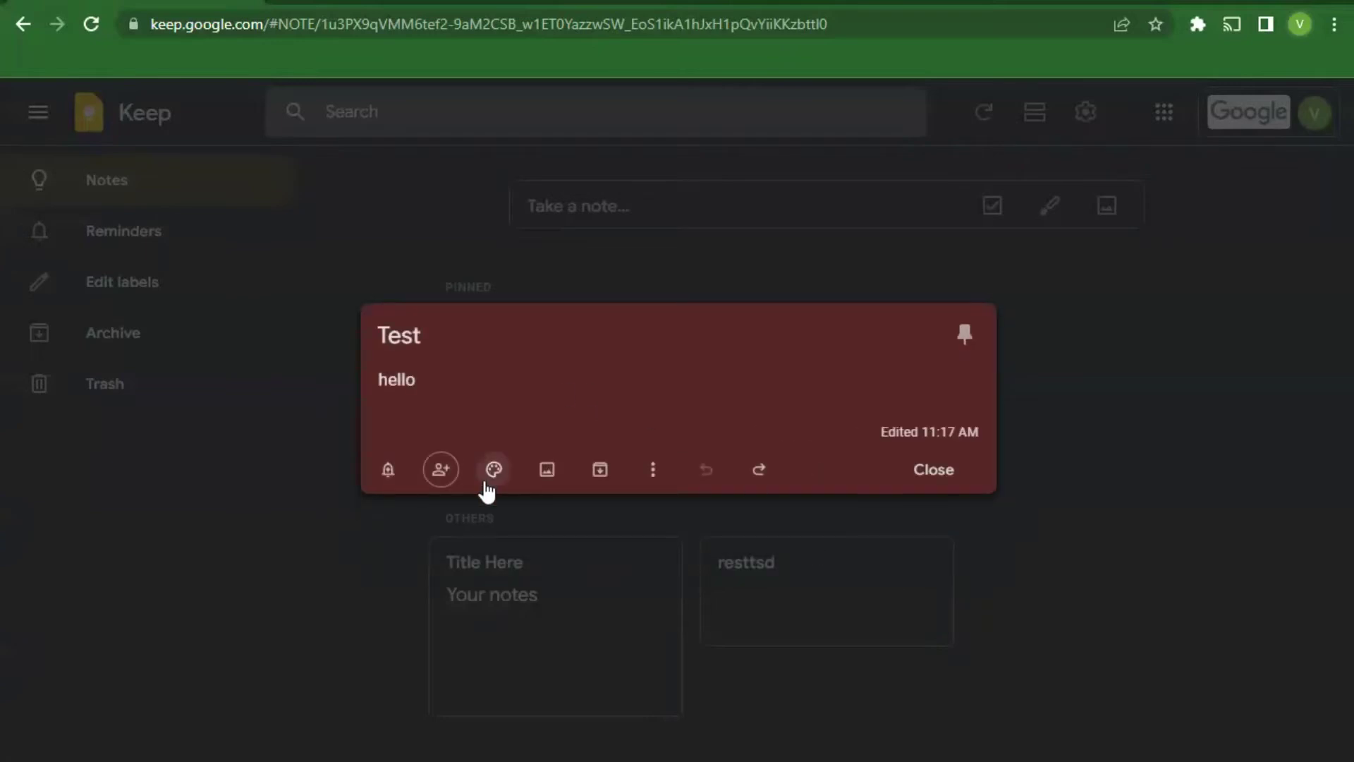
click(446, 474)
click(832, 545)
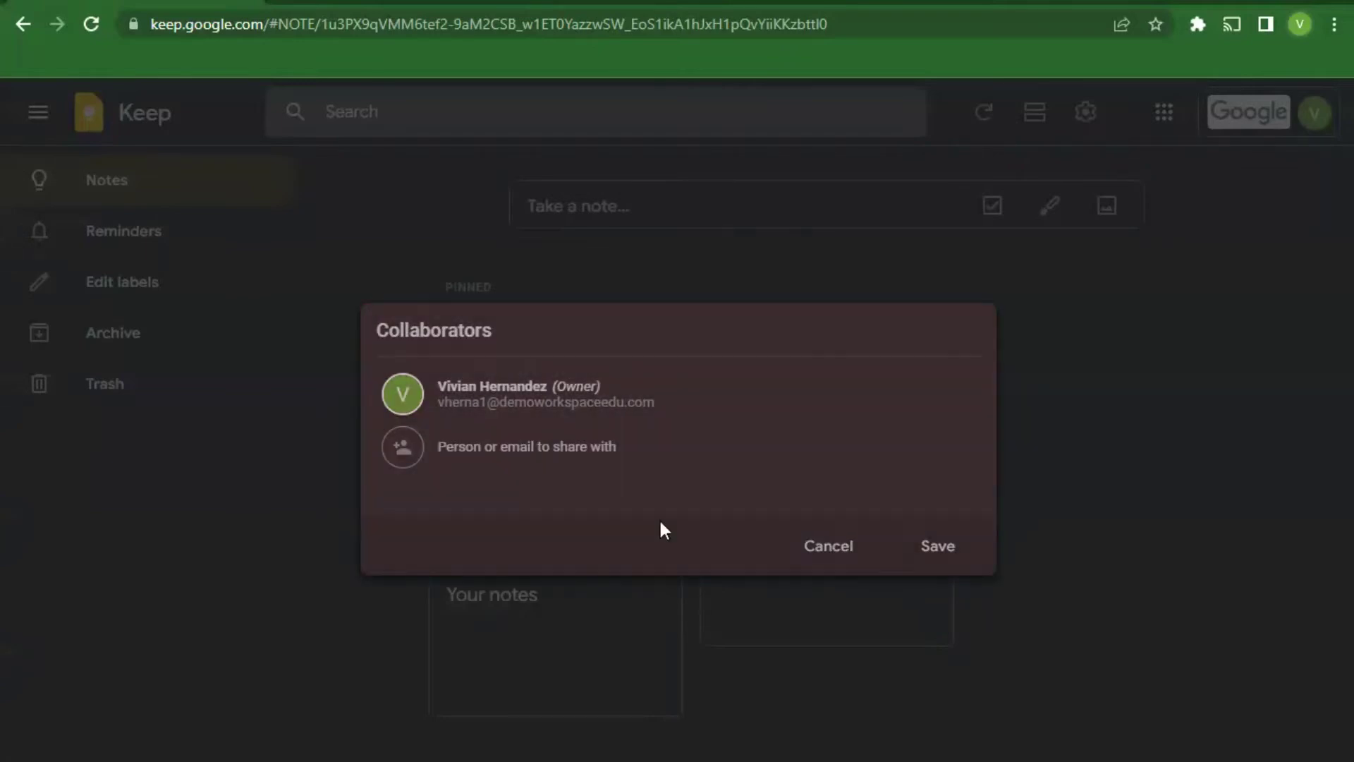
Step: Change the open Test note's background color to teal green, and view the image upload dialog without adding a file
mouse_move(506, 490)
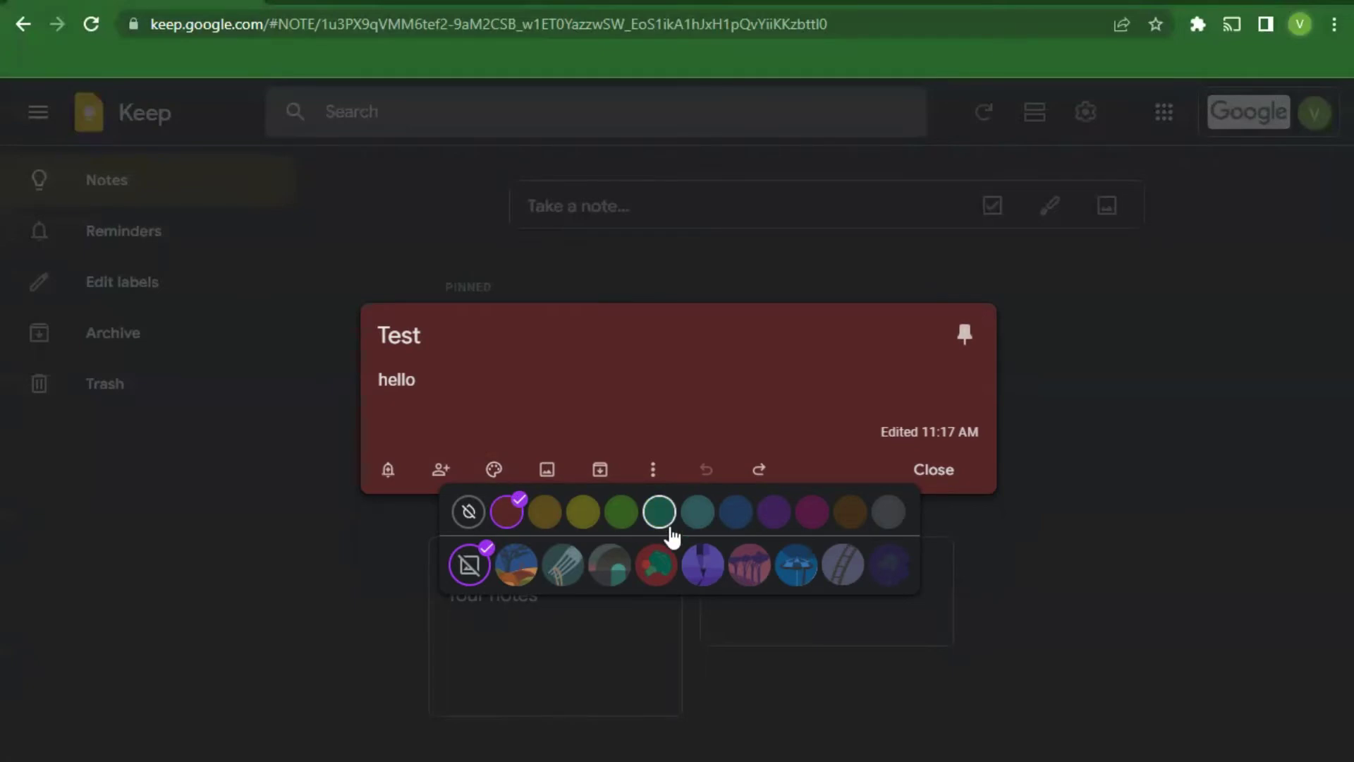
click(659, 512)
click(547, 470)
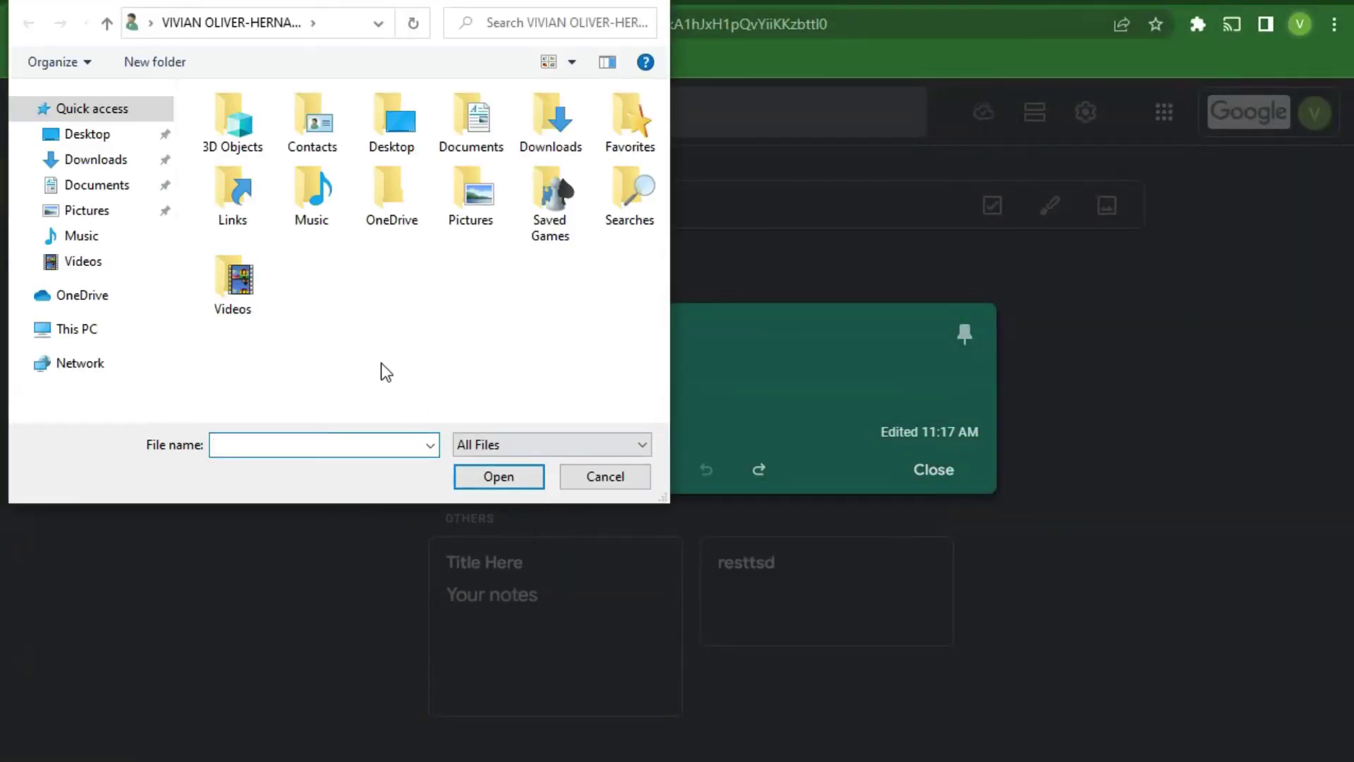
click(646, 4)
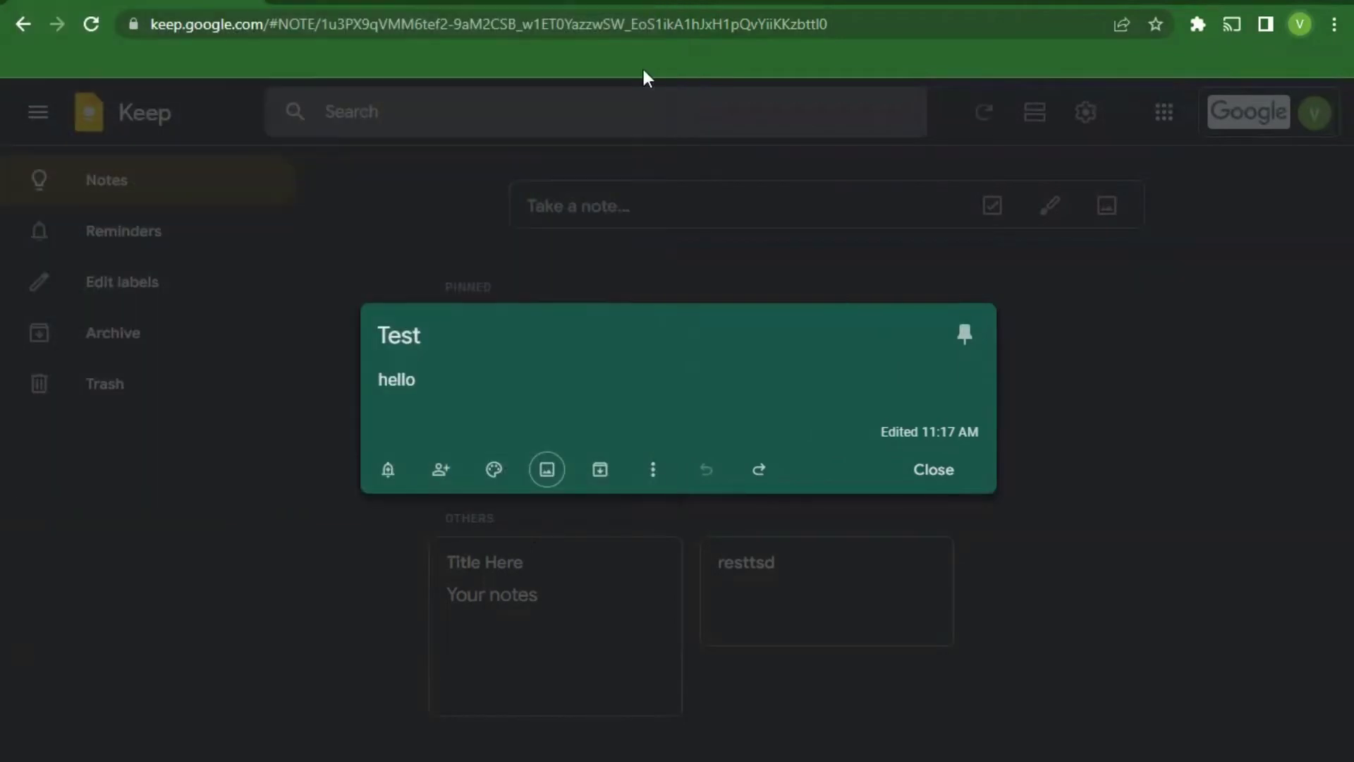
Step: Archive the teal green Test note, check it in the Archive, and return to the notes list
click(608, 474)
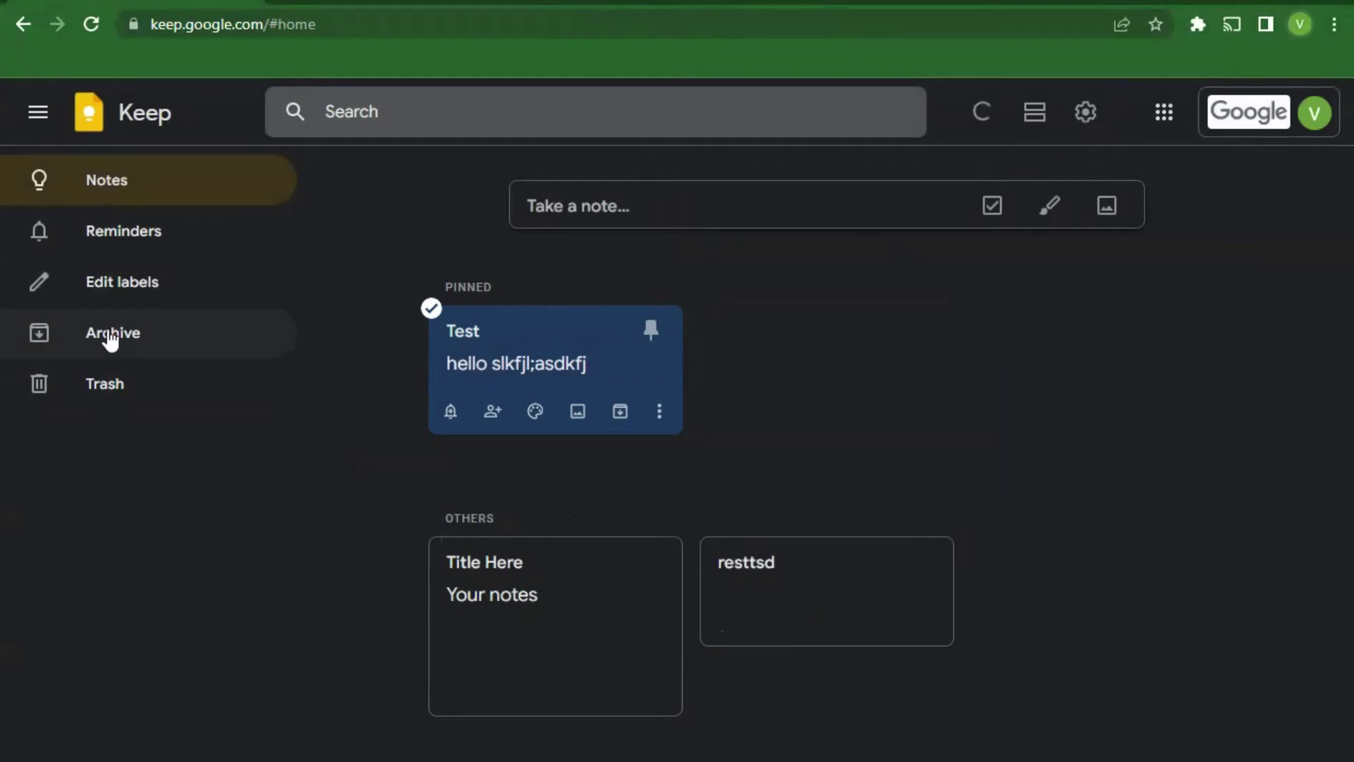
click(110, 337)
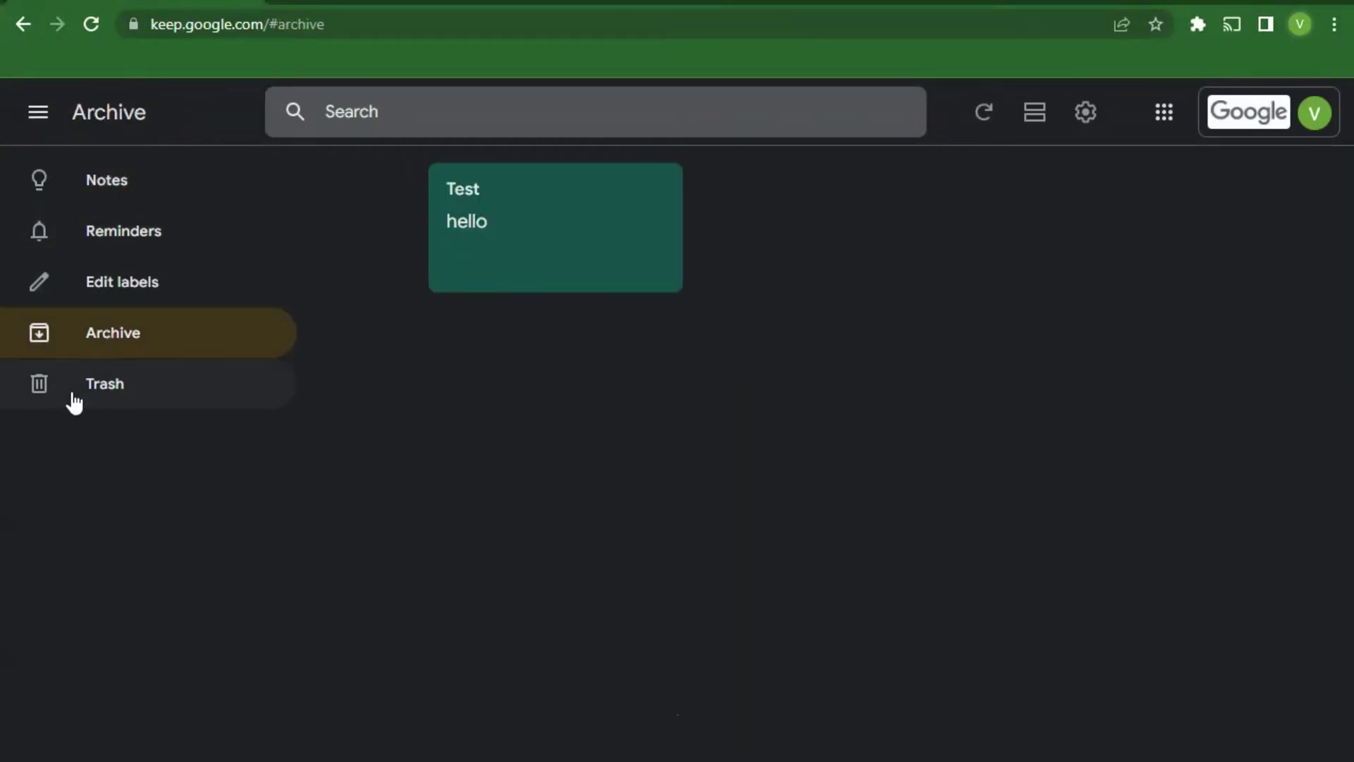
click(119, 189)
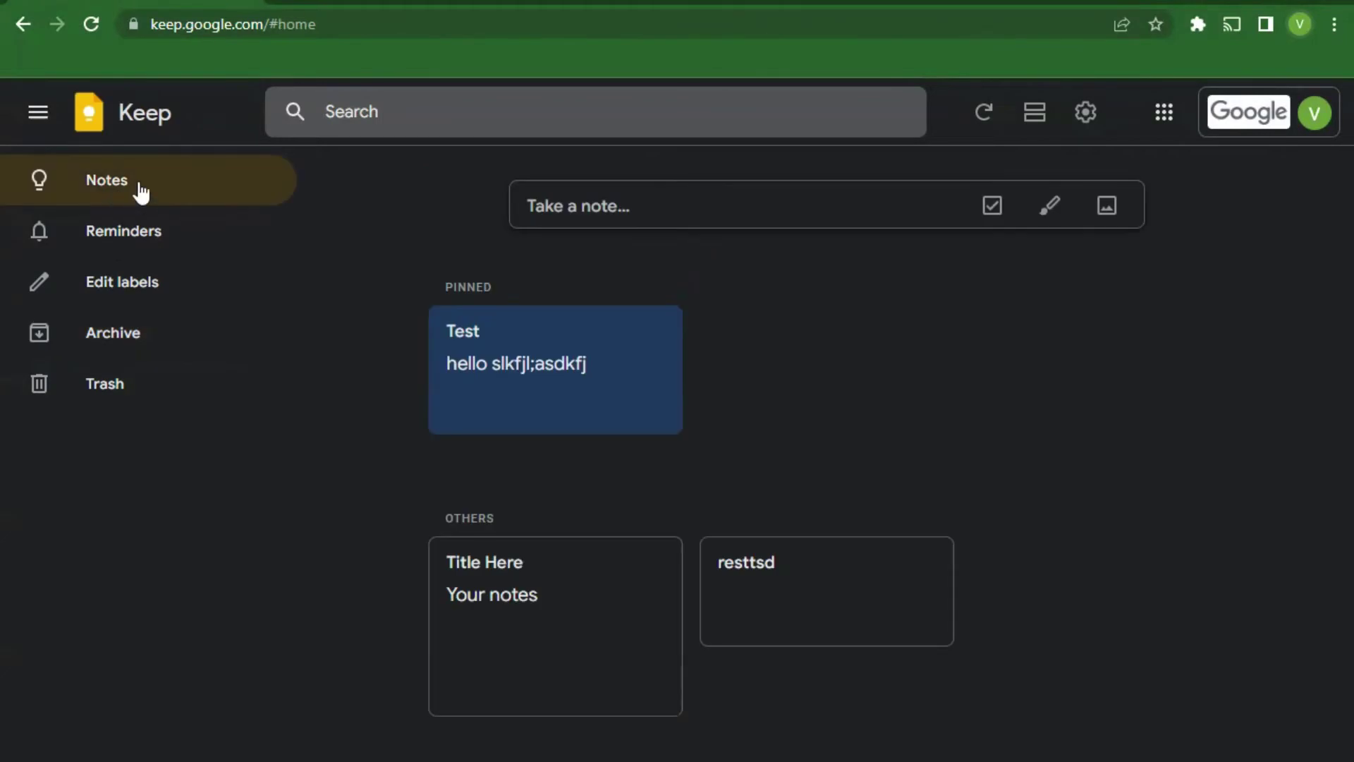
Step: Unarchive the Test note from the Archive and go back to the notes list
click(88, 349)
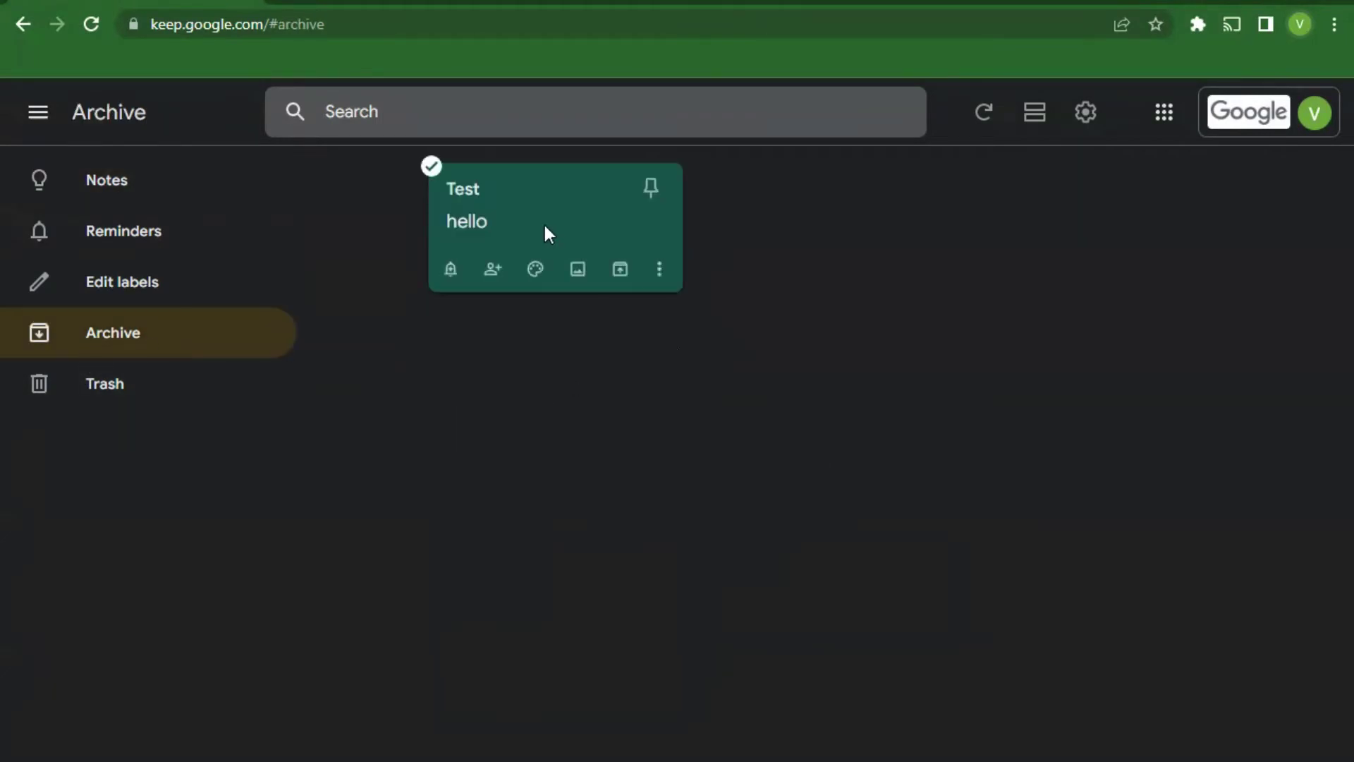
click(589, 232)
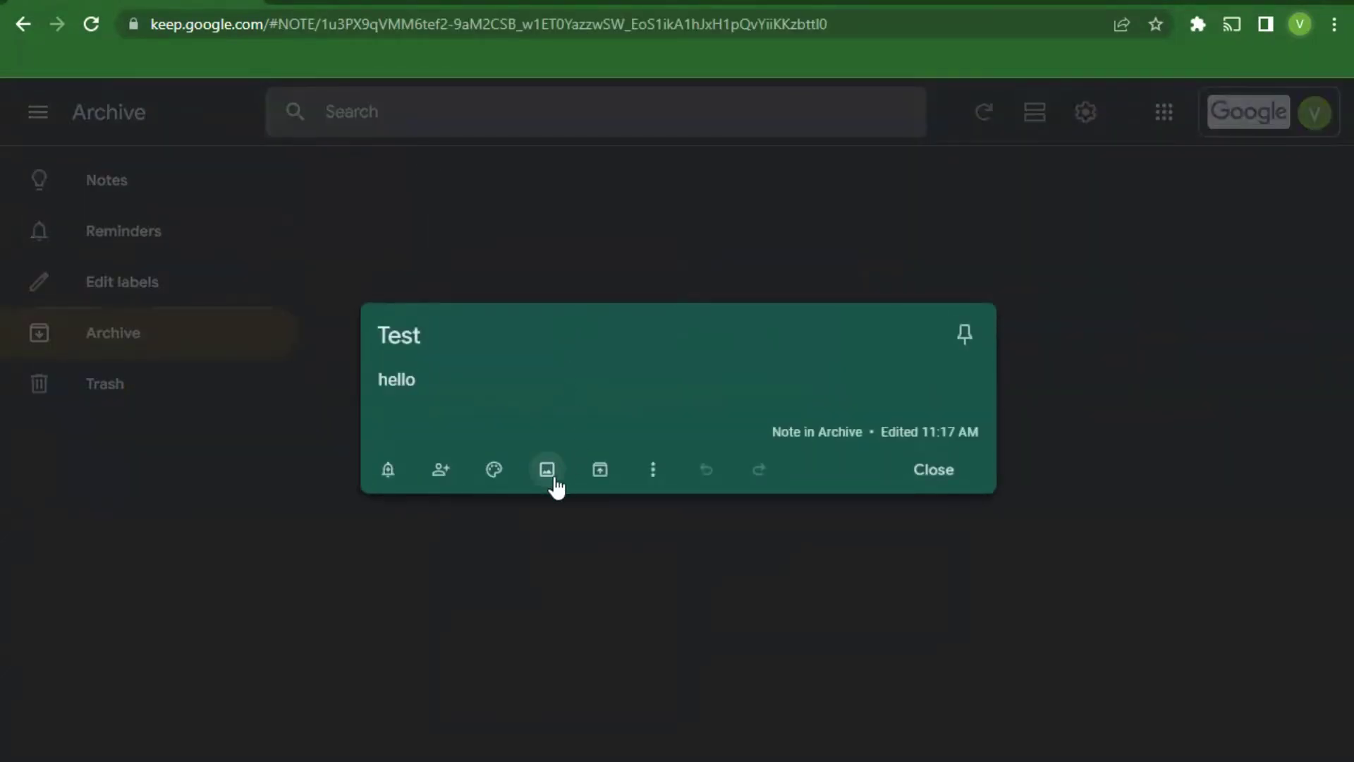
click(600, 469)
click(164, 197)
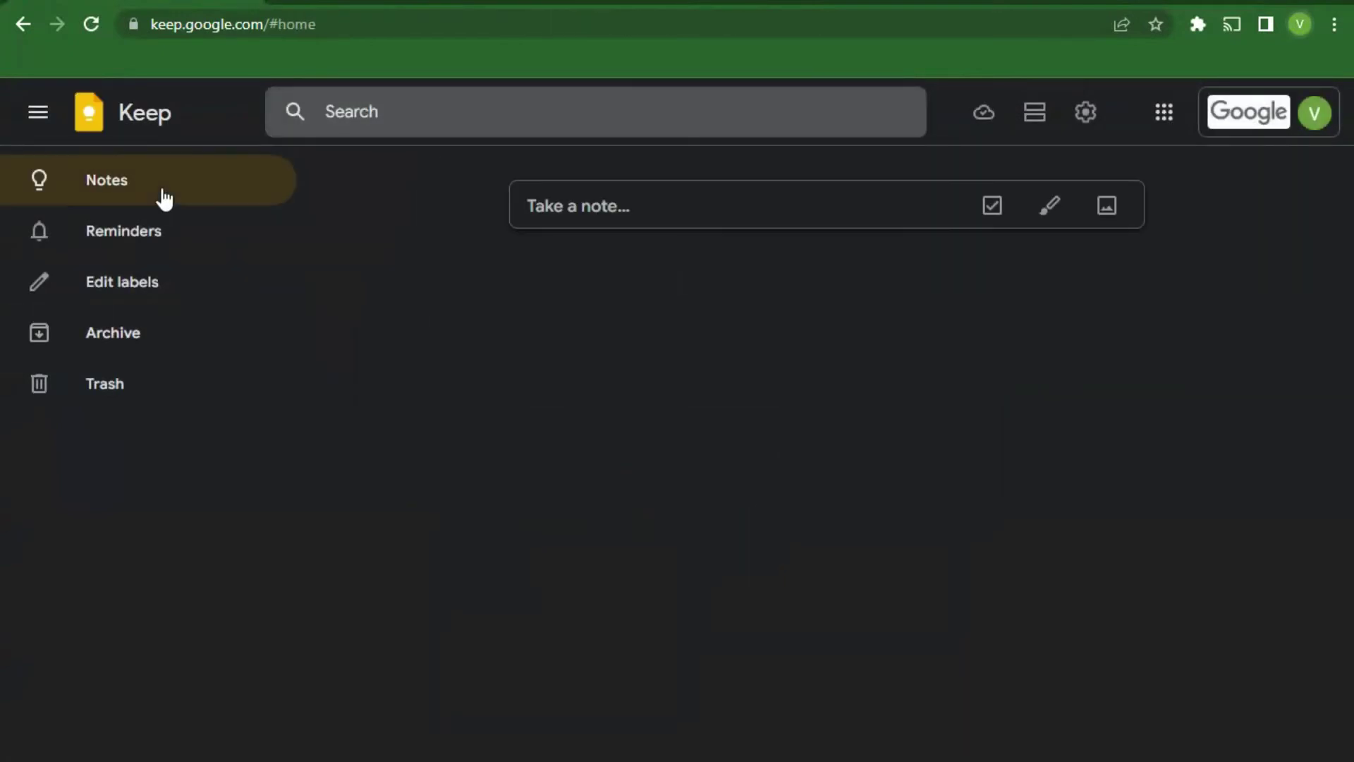
Step: Add a new label named Test to the teal green Test note and close the note
mouse_move(616, 561)
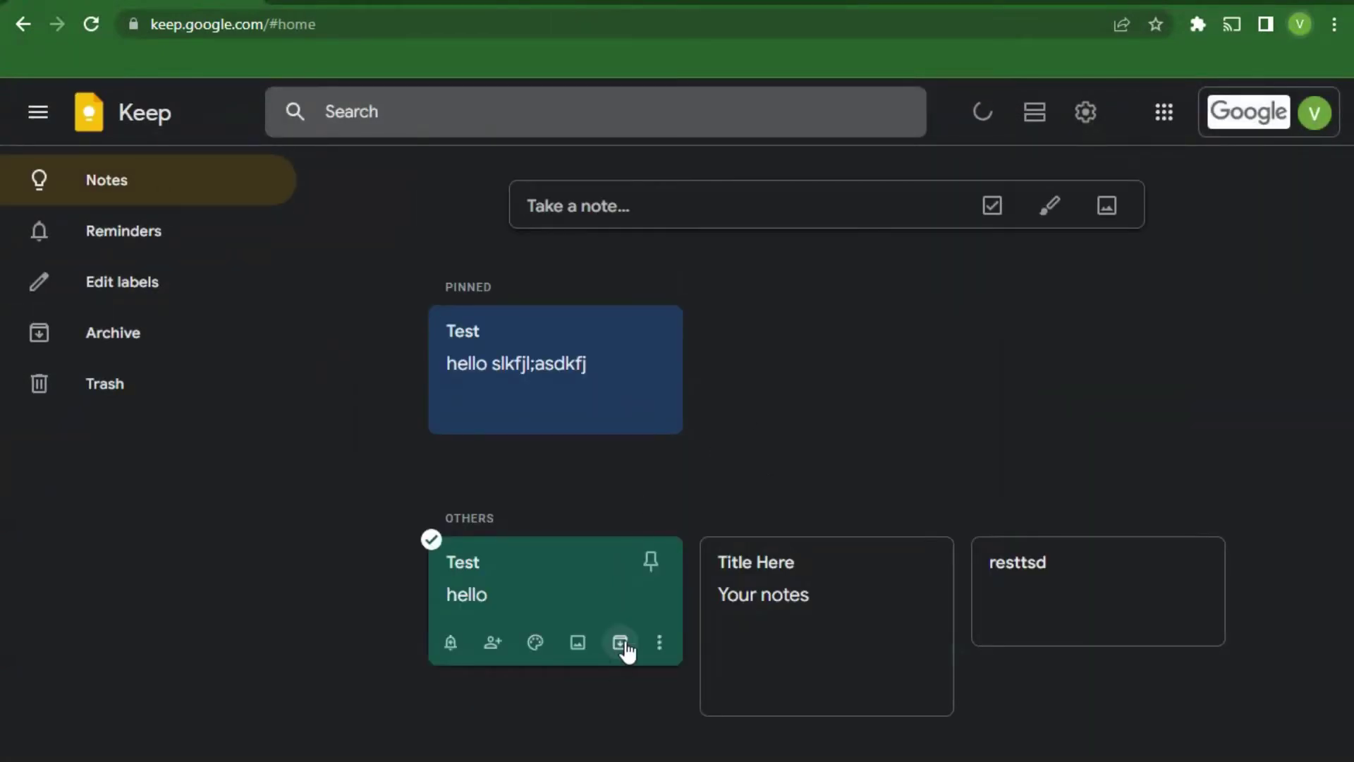
click(571, 574)
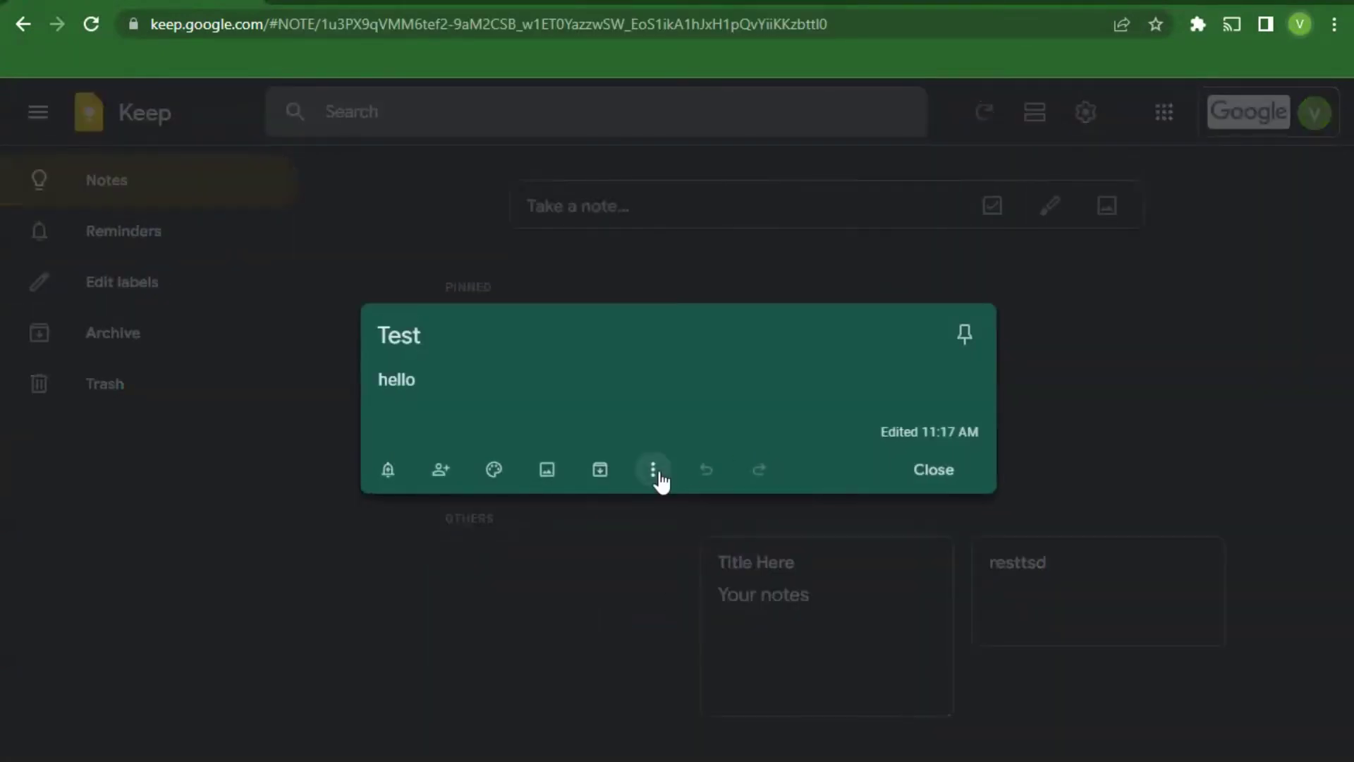
click(653, 470)
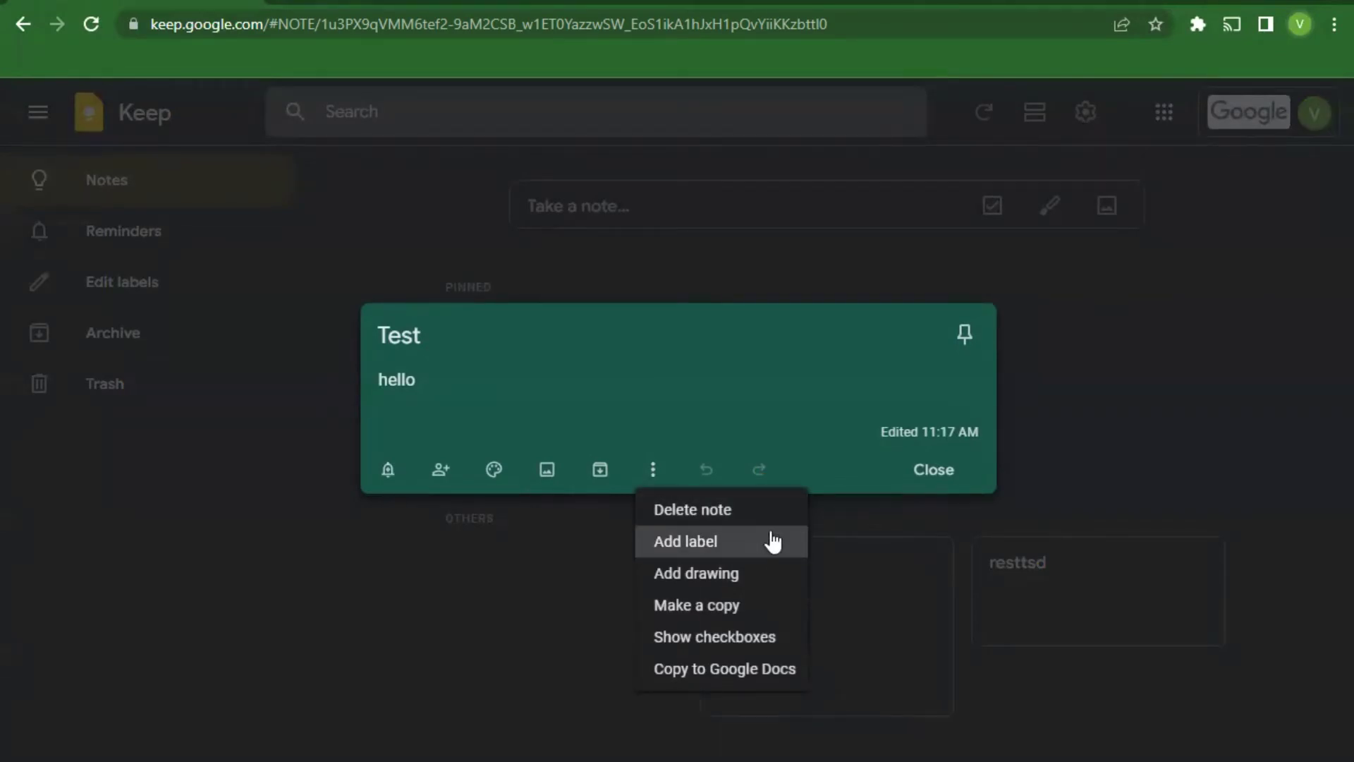
click(769, 543)
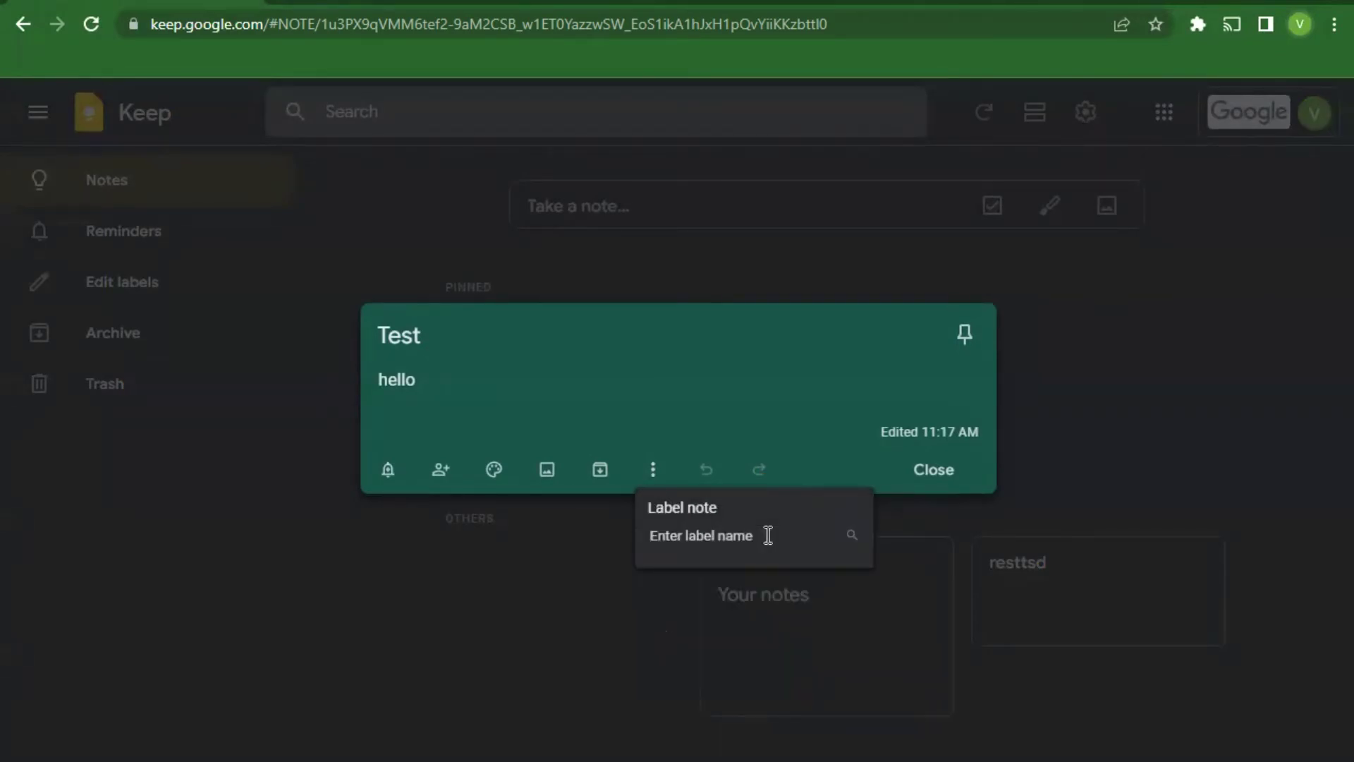
text(Test)
key(Return)
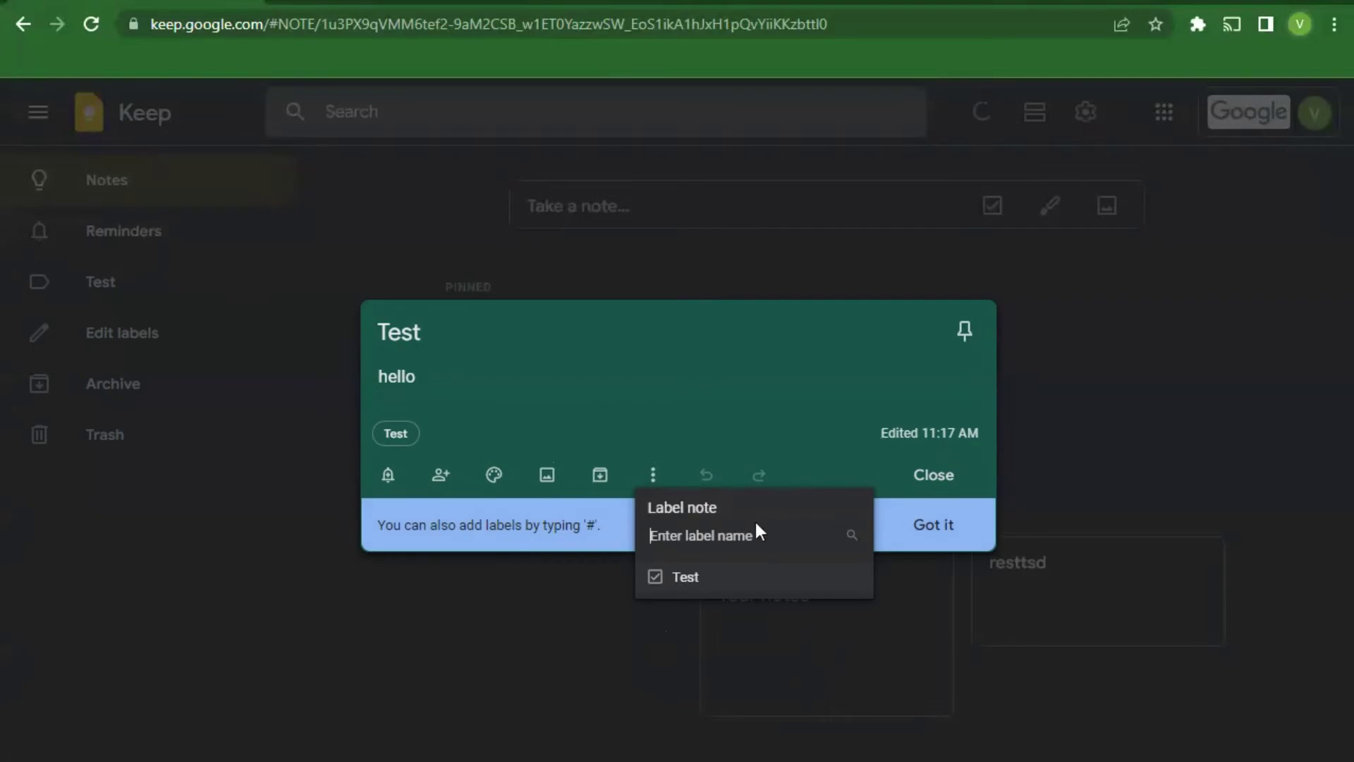
click(642, 696)
click(642, 696)
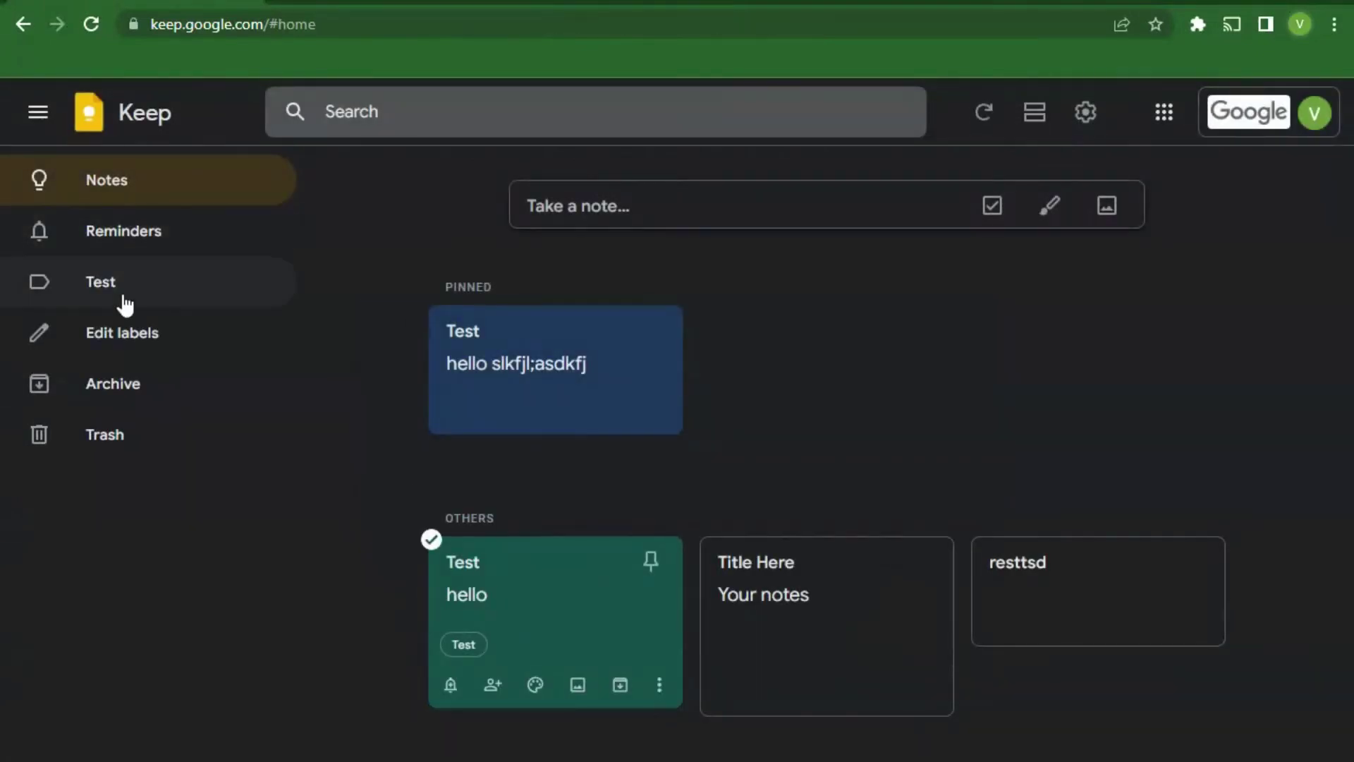
Step: Add a new label named English 1 to the Title Here note and close the note
click(805, 572)
click(653, 502)
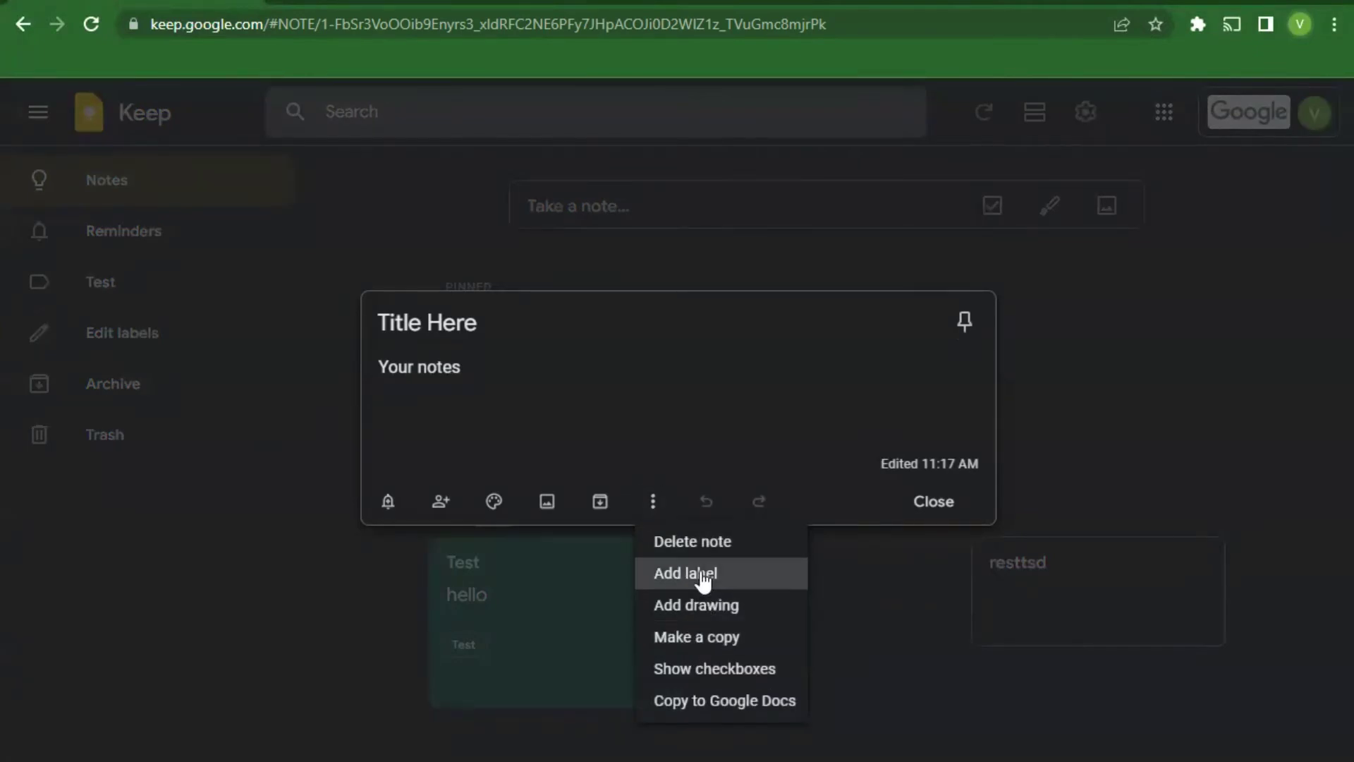
click(698, 571)
text(English)
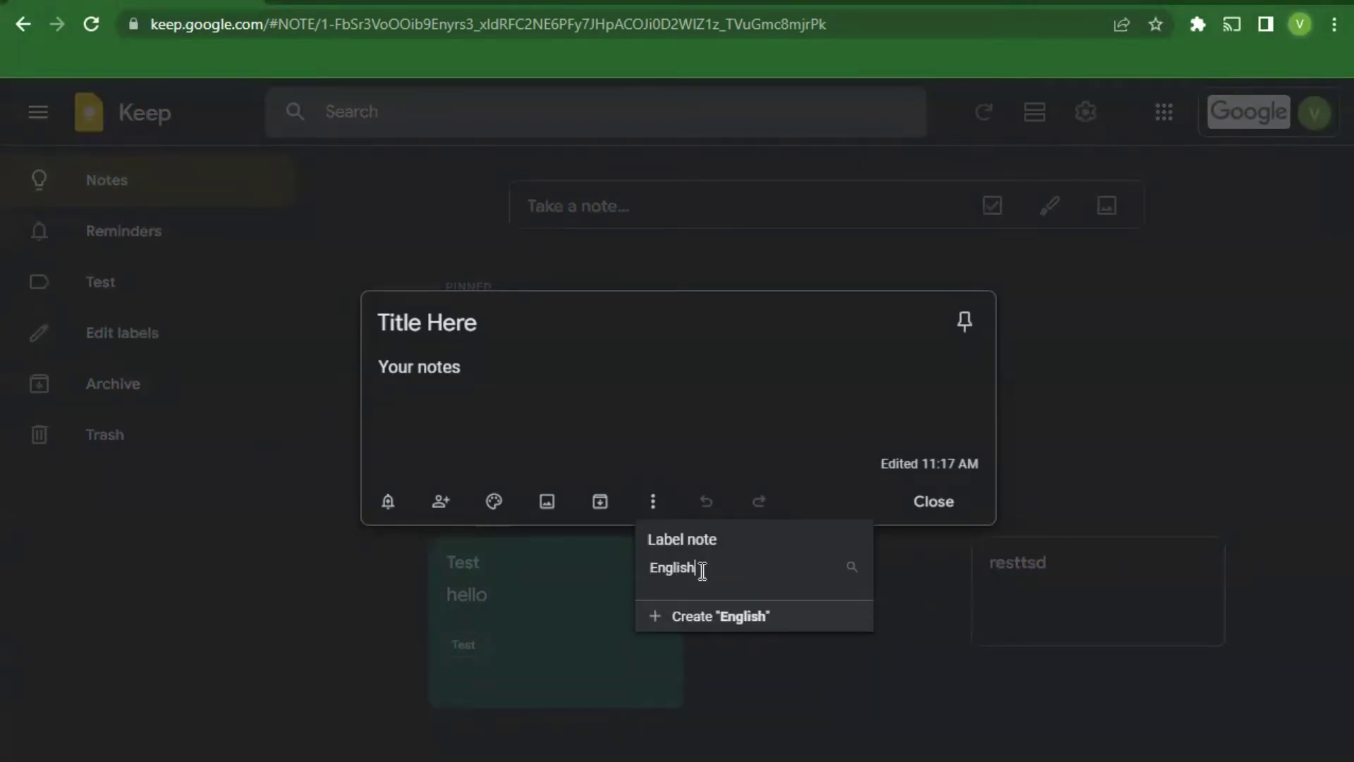
text( 1)
key(Return)
key(Escape)
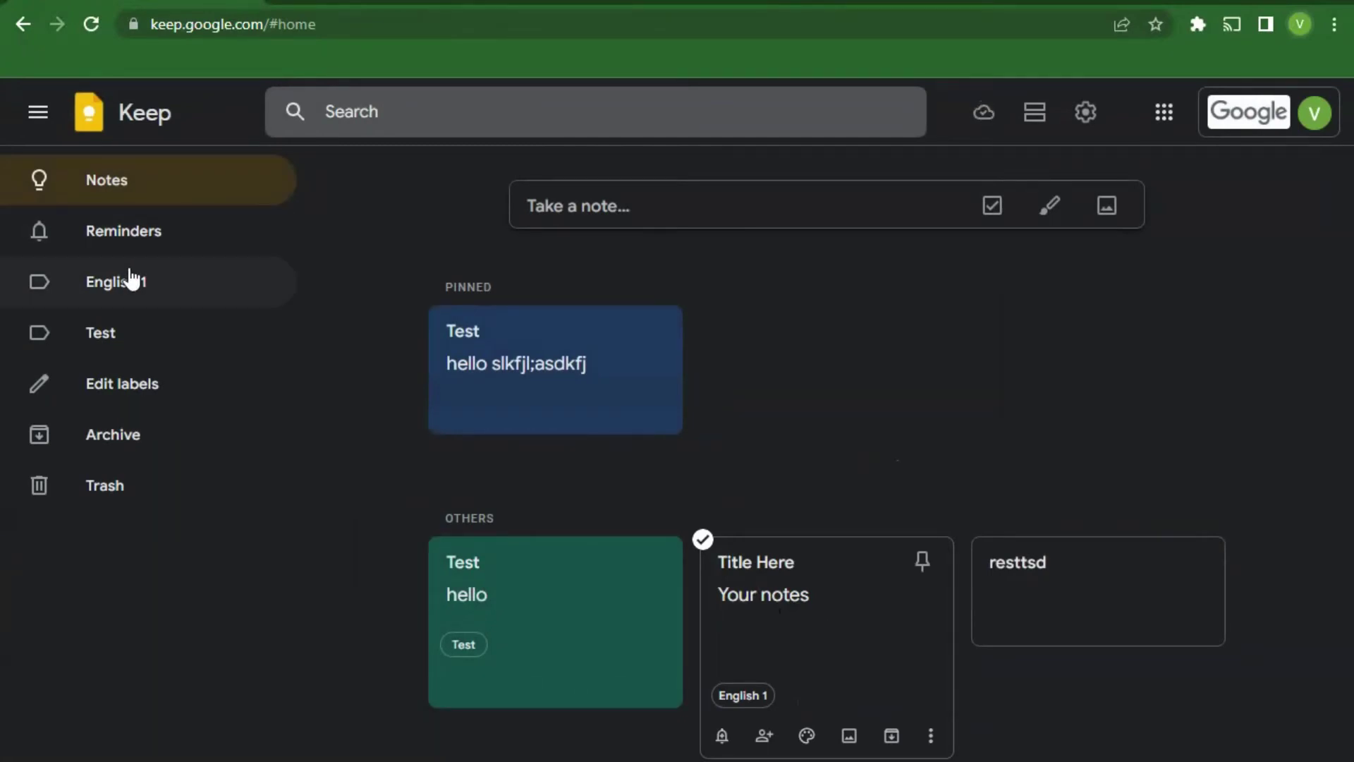
Step: View the notes filed under the English 1 and Test labels, and return to the full notes list
click(148, 295)
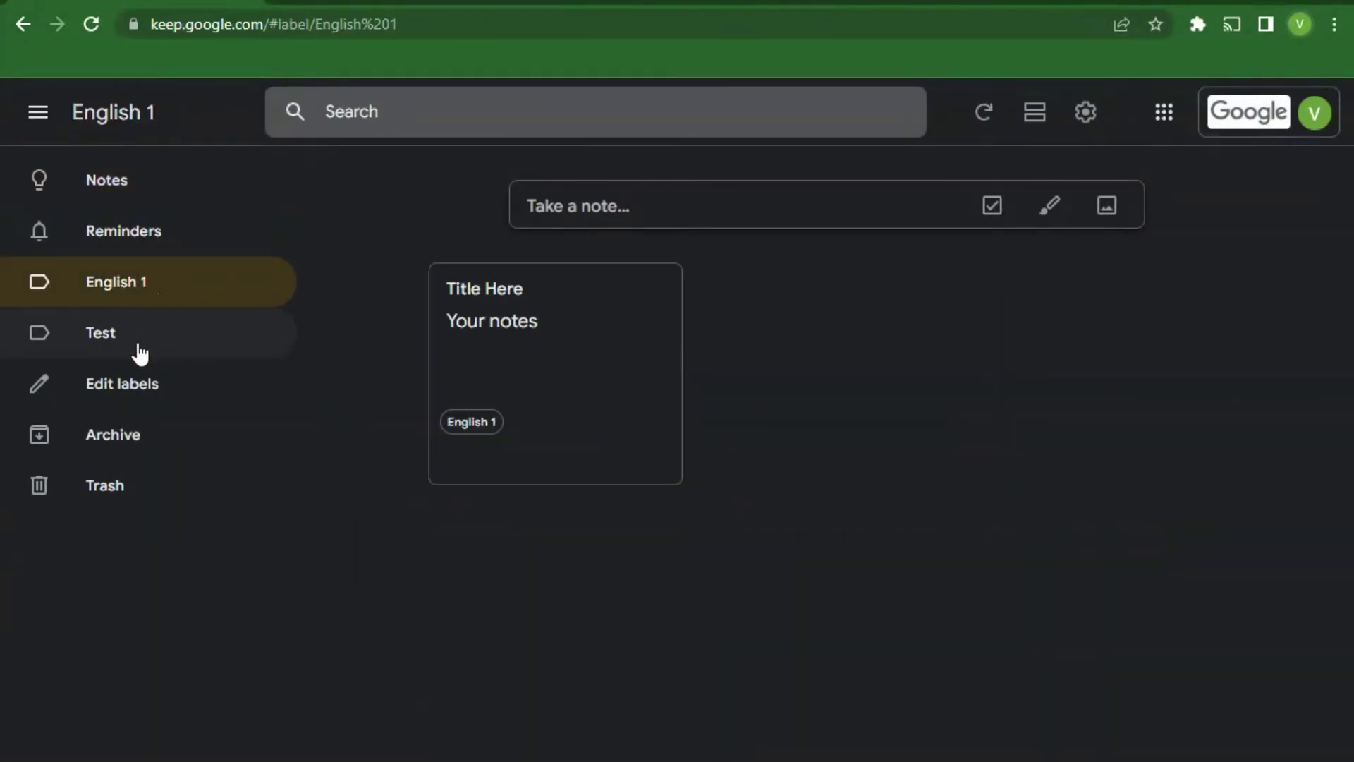
click(136, 348)
click(133, 292)
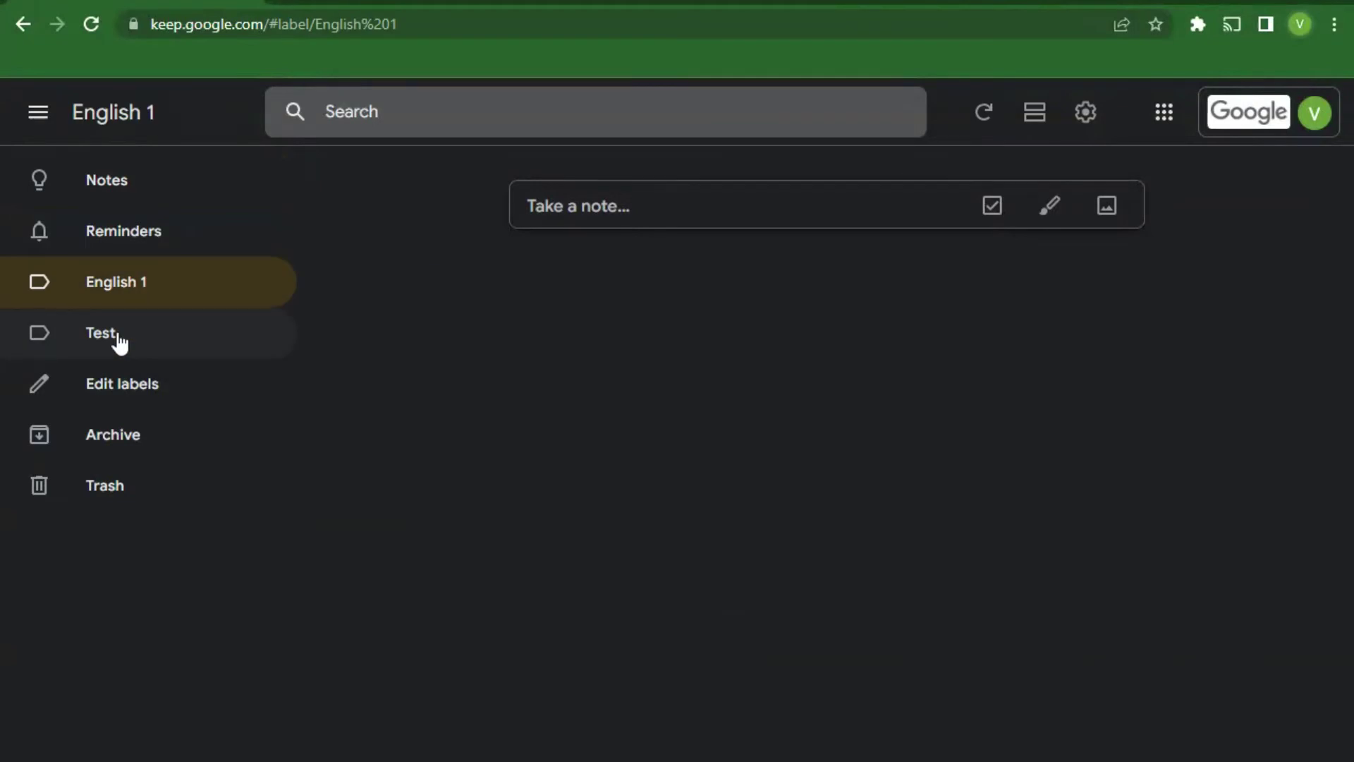
click(120, 341)
click(141, 293)
click(128, 201)
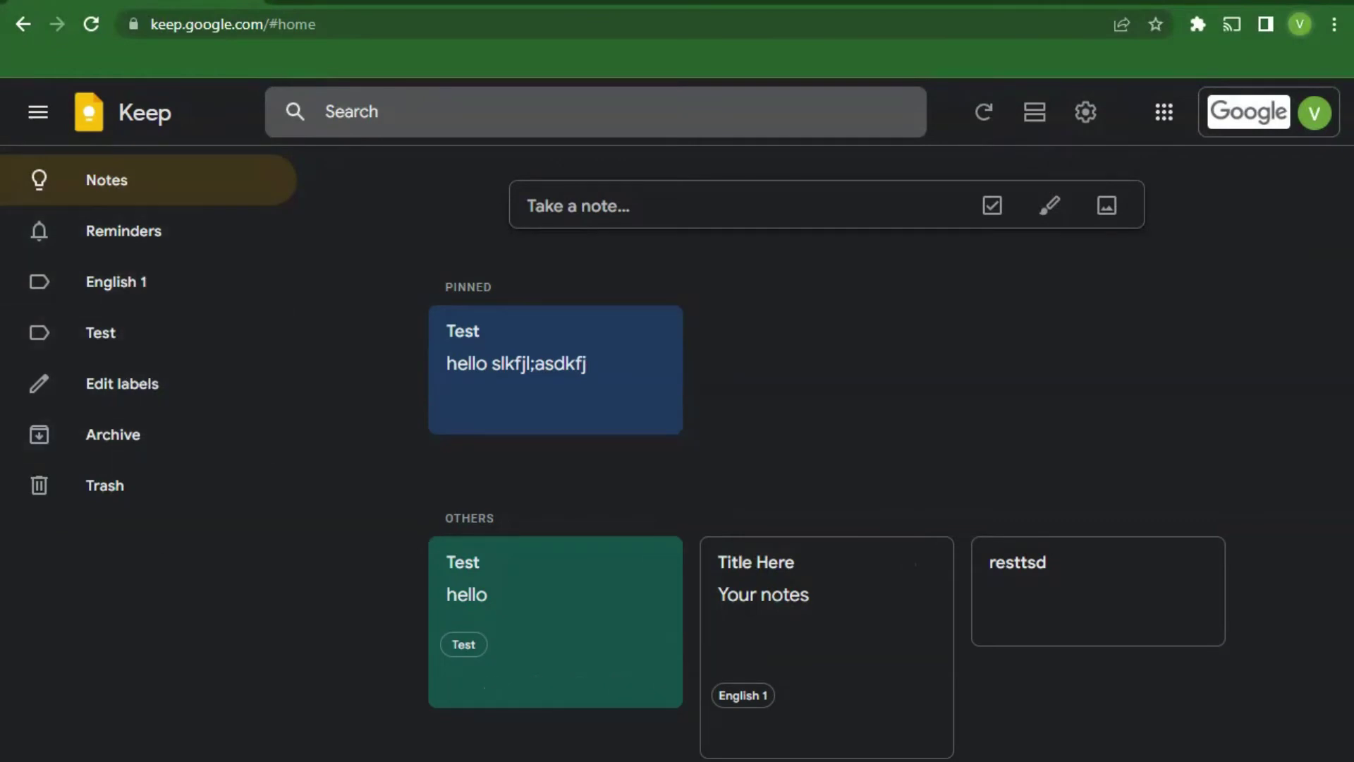
Step: Add a drawing with a looping black pen scribble to the Title Here note, and view the drawing's extra options without choosing one
click(874, 619)
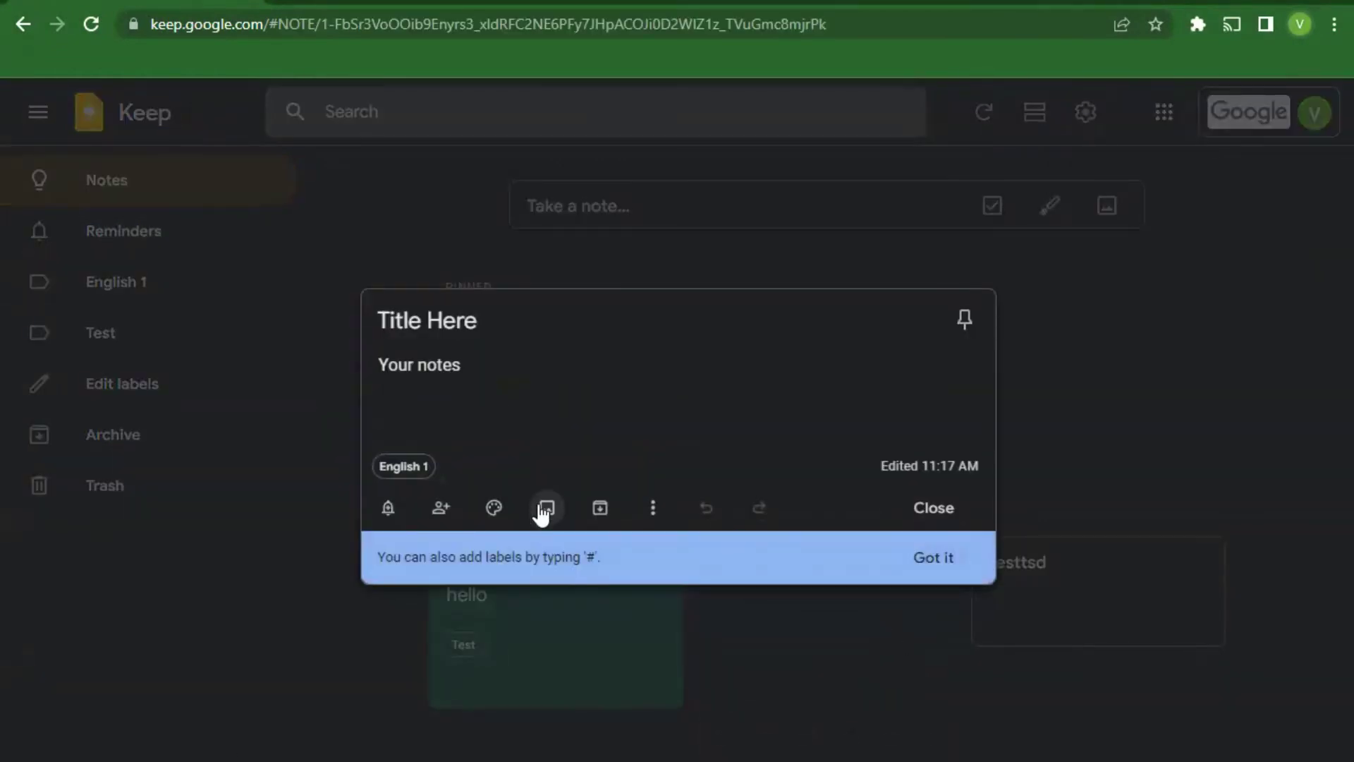
click(652, 508)
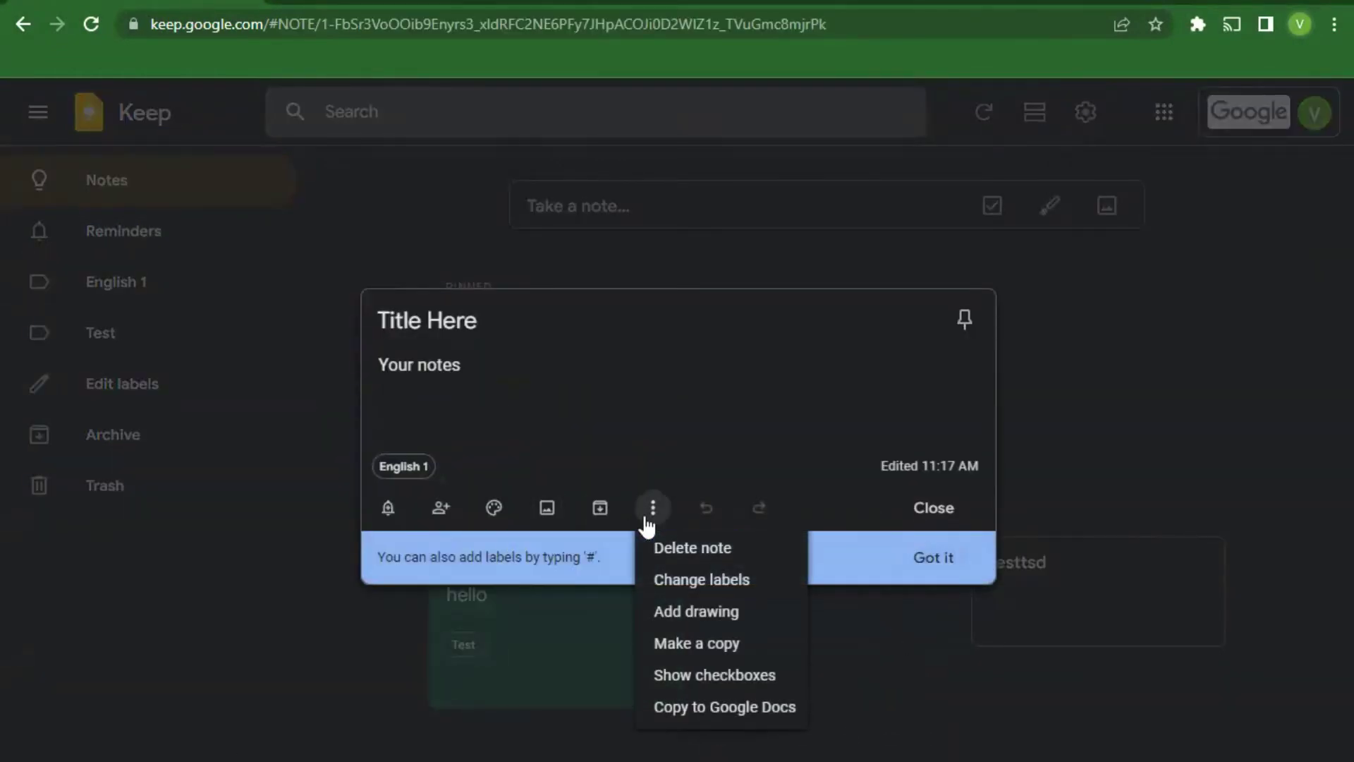
click(727, 612)
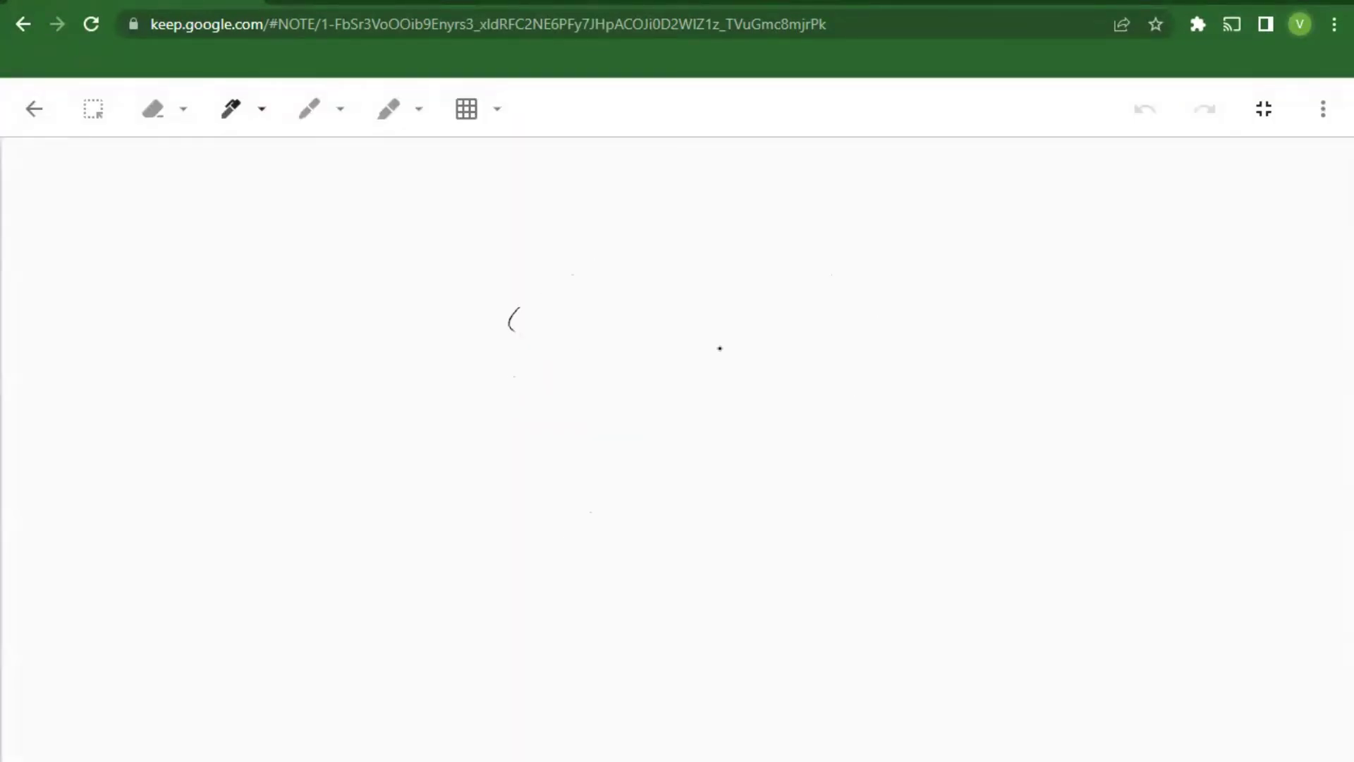
mouse_move(719, 349)
mouse_down()
mouse_move(732, 553)
mouse_move(215, 356)
mouse_move(600, 612)
mouse_up()
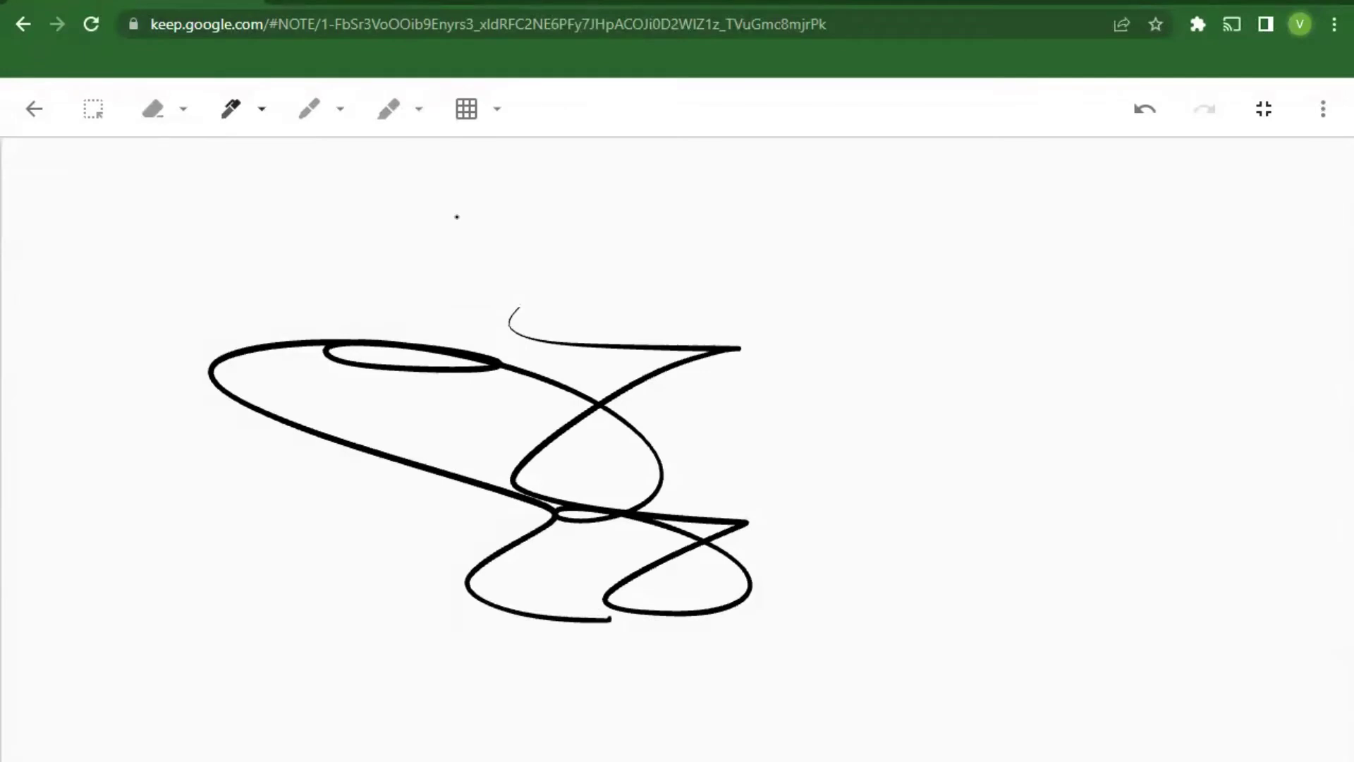
click(1323, 109)
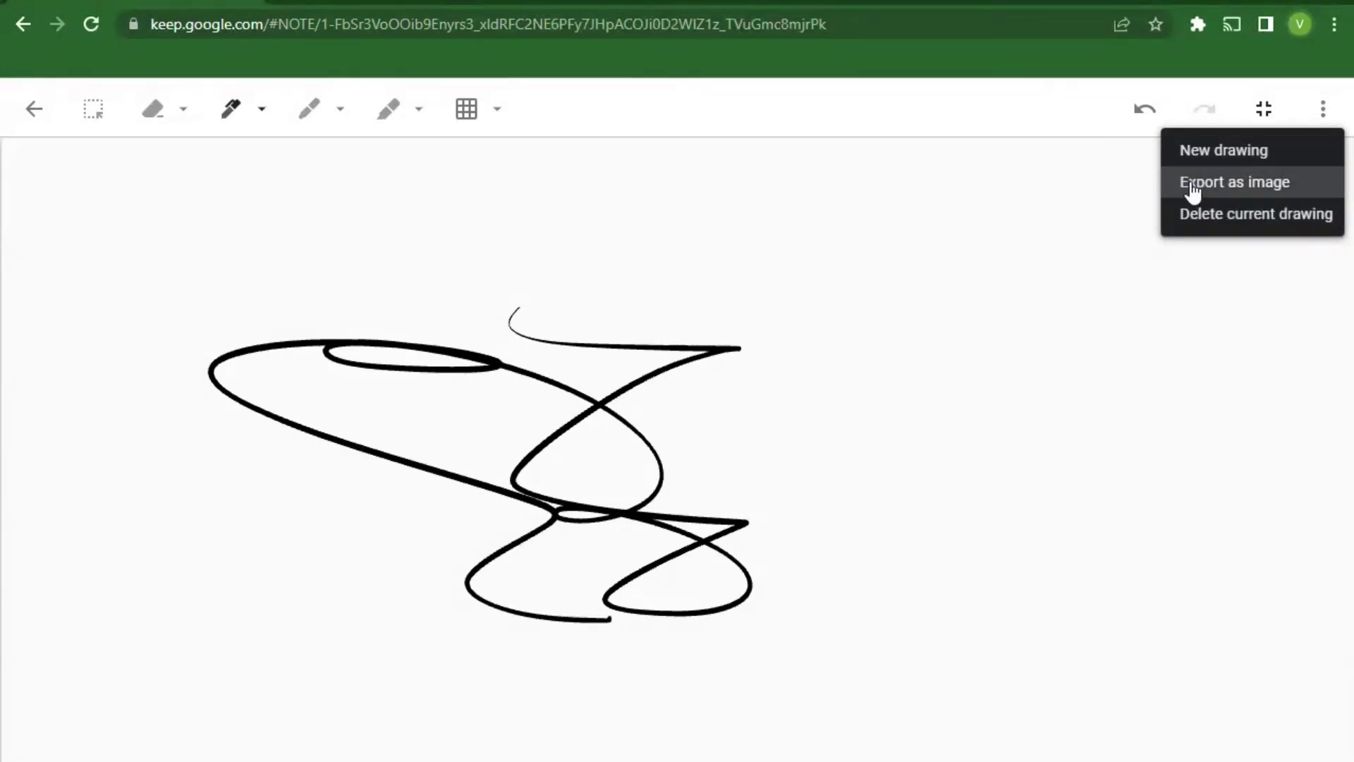
click(992, 320)
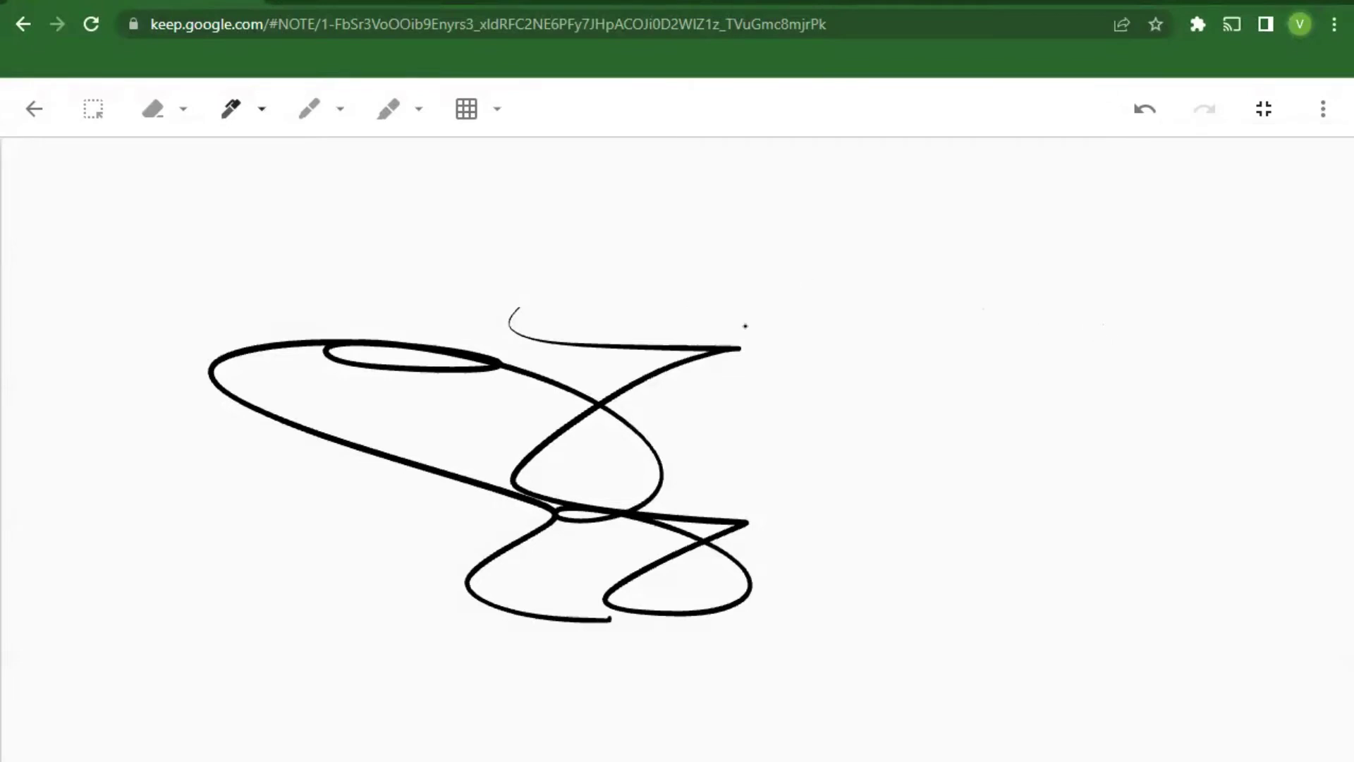
Step: Set the pen color to purple, draw an angular stroke across the black scribble, and return to the note
click(250, 111)
click(320, 165)
mouse_move(808, 312)
mouse_down()
mouse_move(522, 305)
mouse_move(457, 262)
mouse_up()
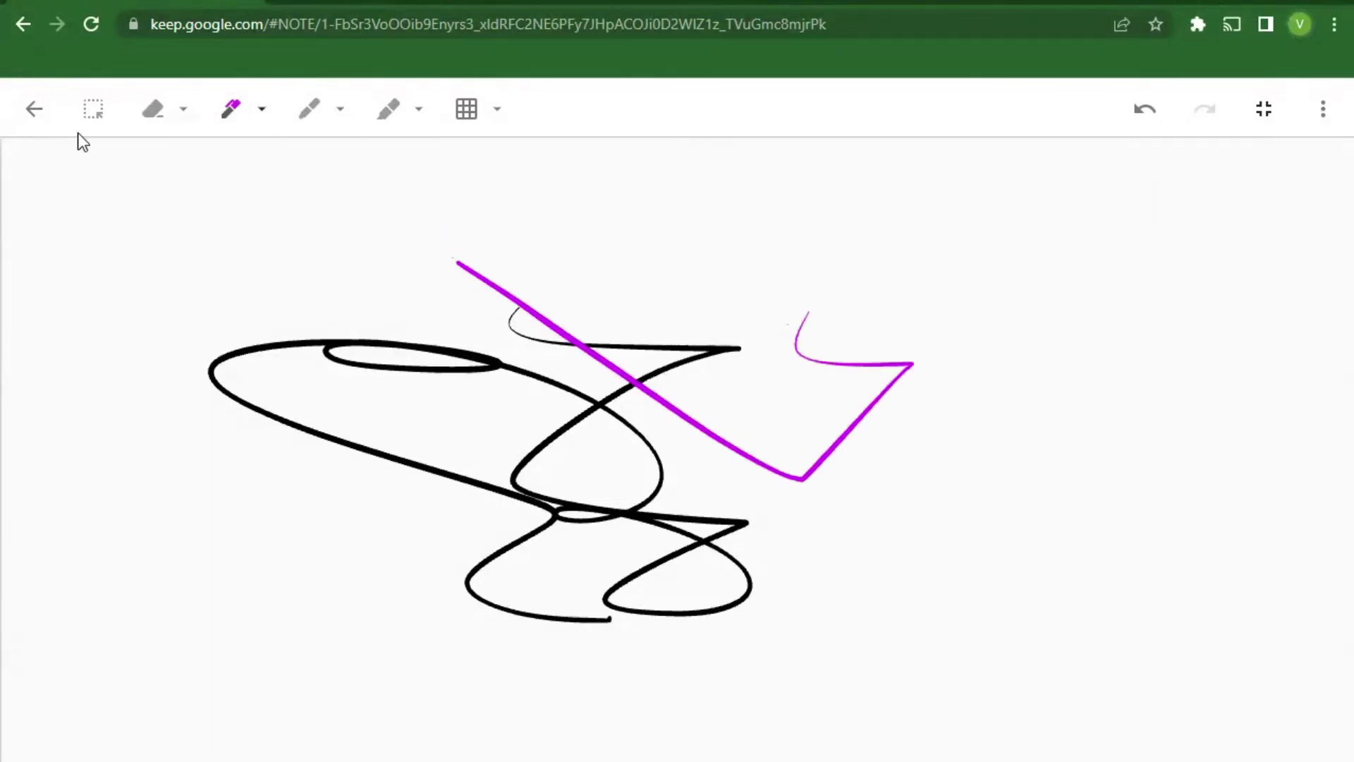
click(33, 110)
Step: Show checkboxes in the Title Here note, add the list item "fghfgh", and check off "Your notes"
scroll(795, 462, down, 5)
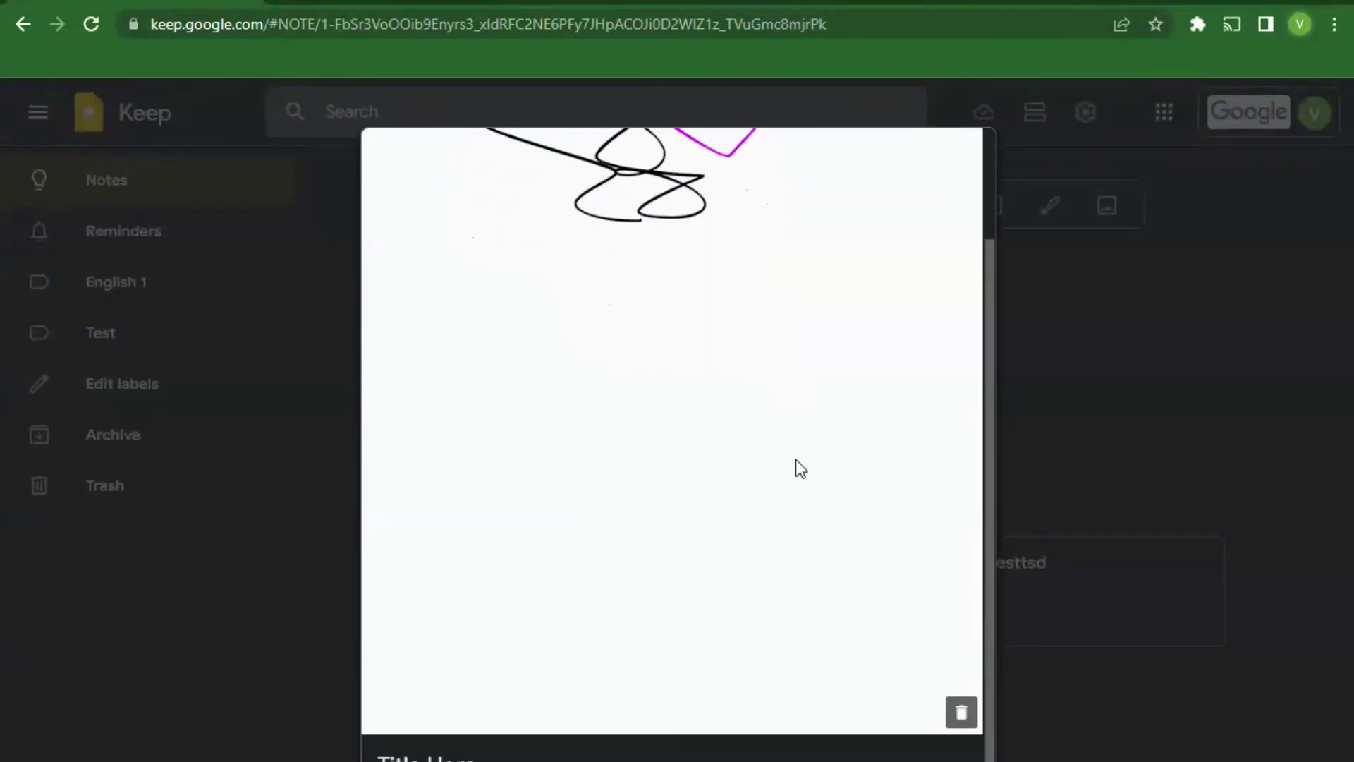
scroll(796, 462, up, 2)
scroll(800, 462, down, 5)
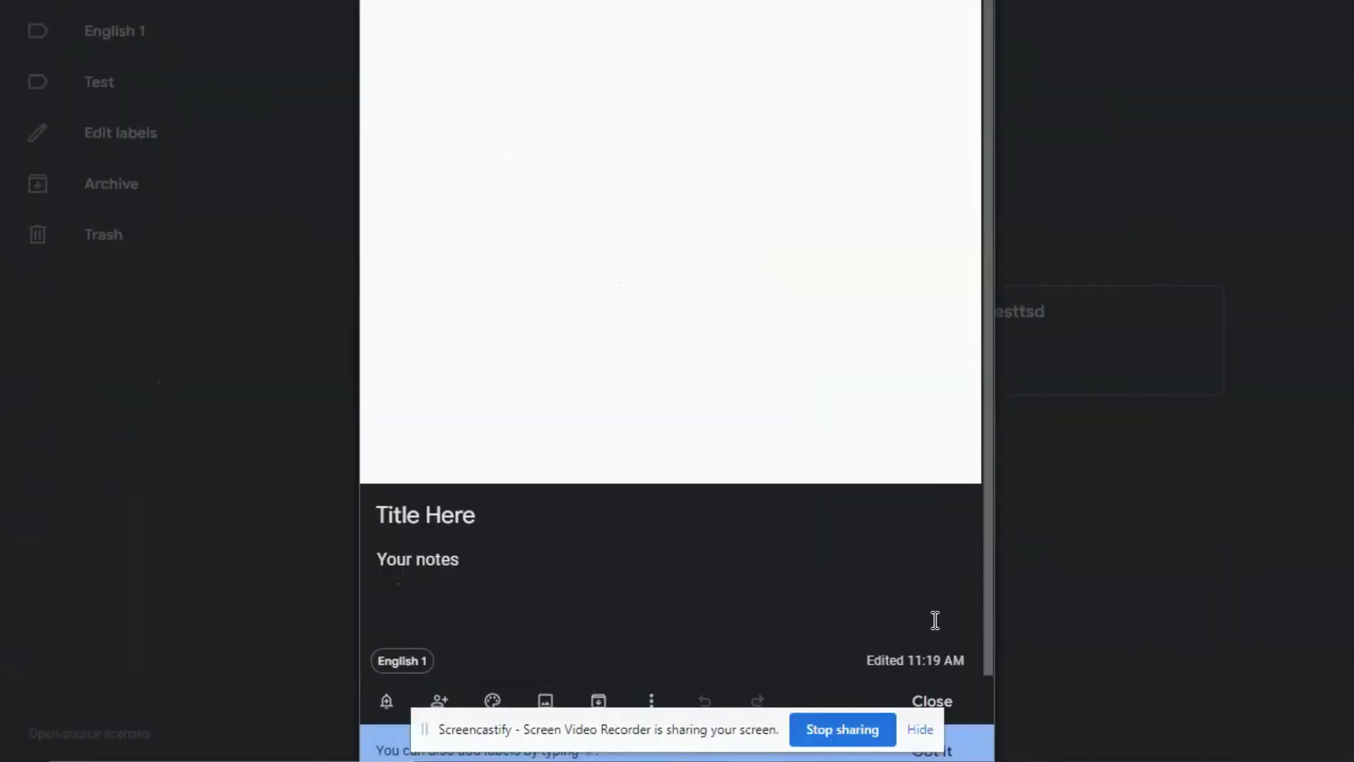
click(920, 729)
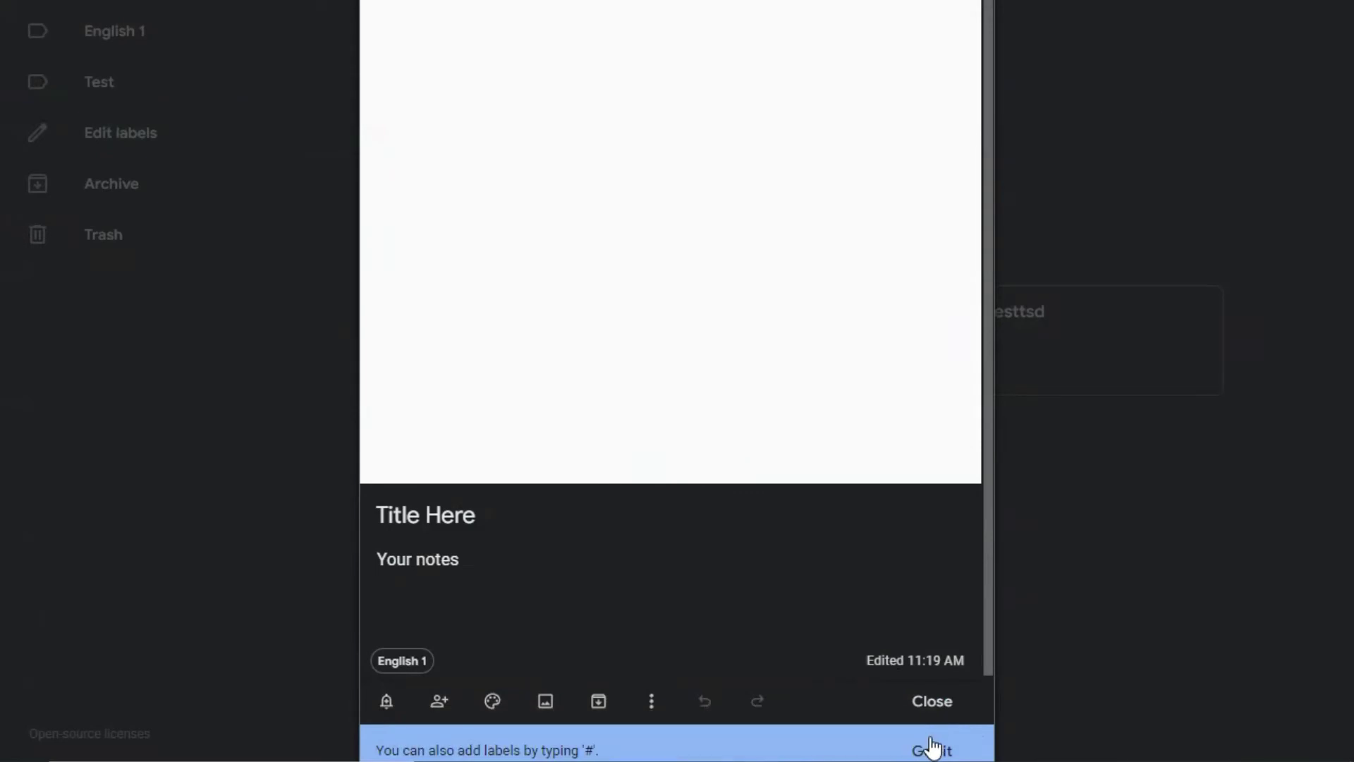
click(651, 700)
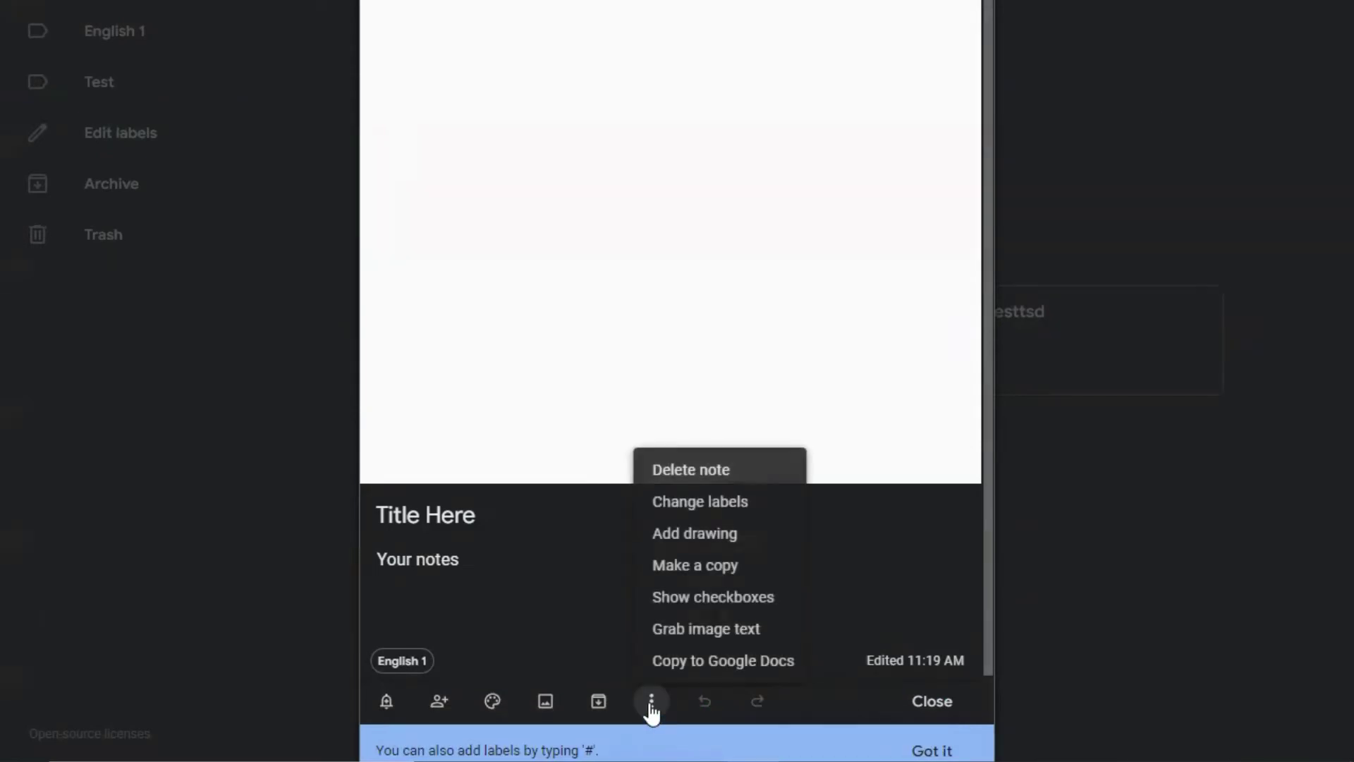
click(763, 599)
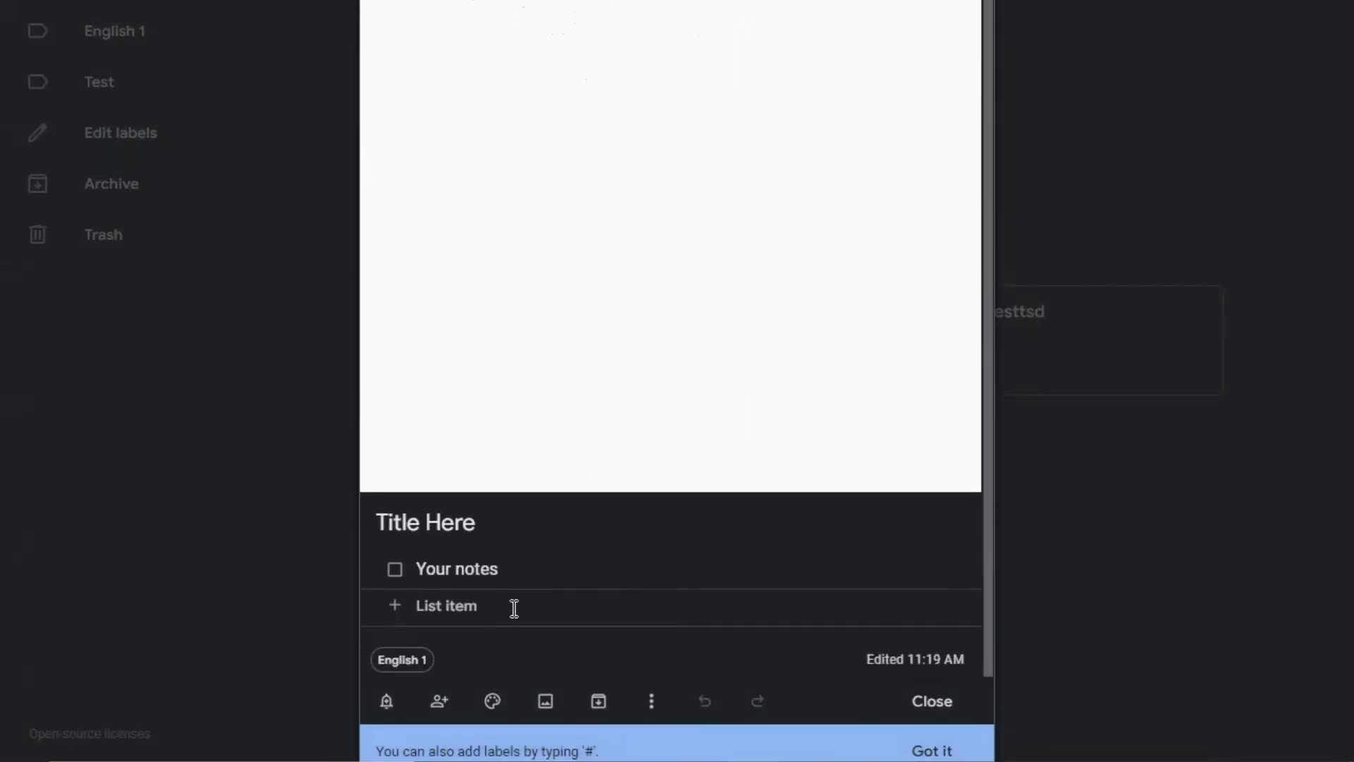
click(514, 606)
text(fghfgh)
click(395, 568)
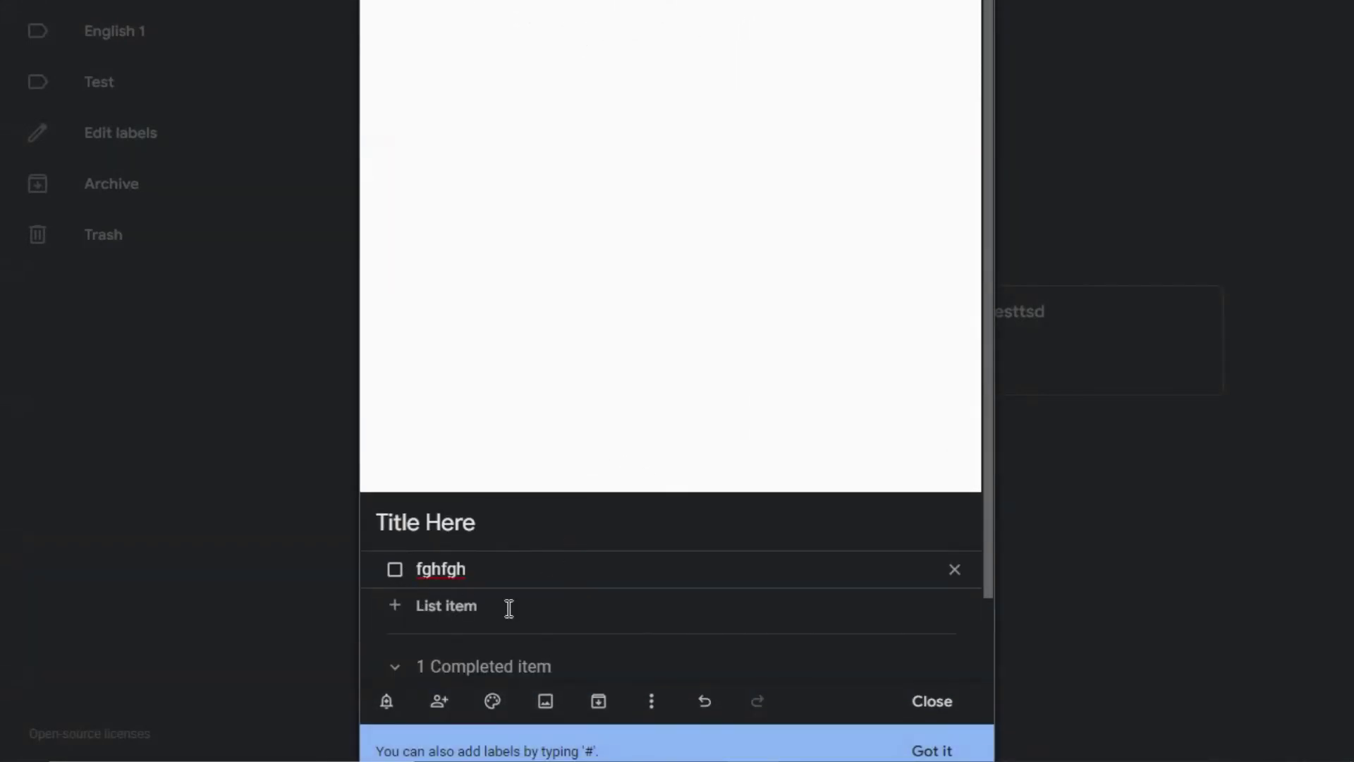
scroll(511, 585, down, 2)
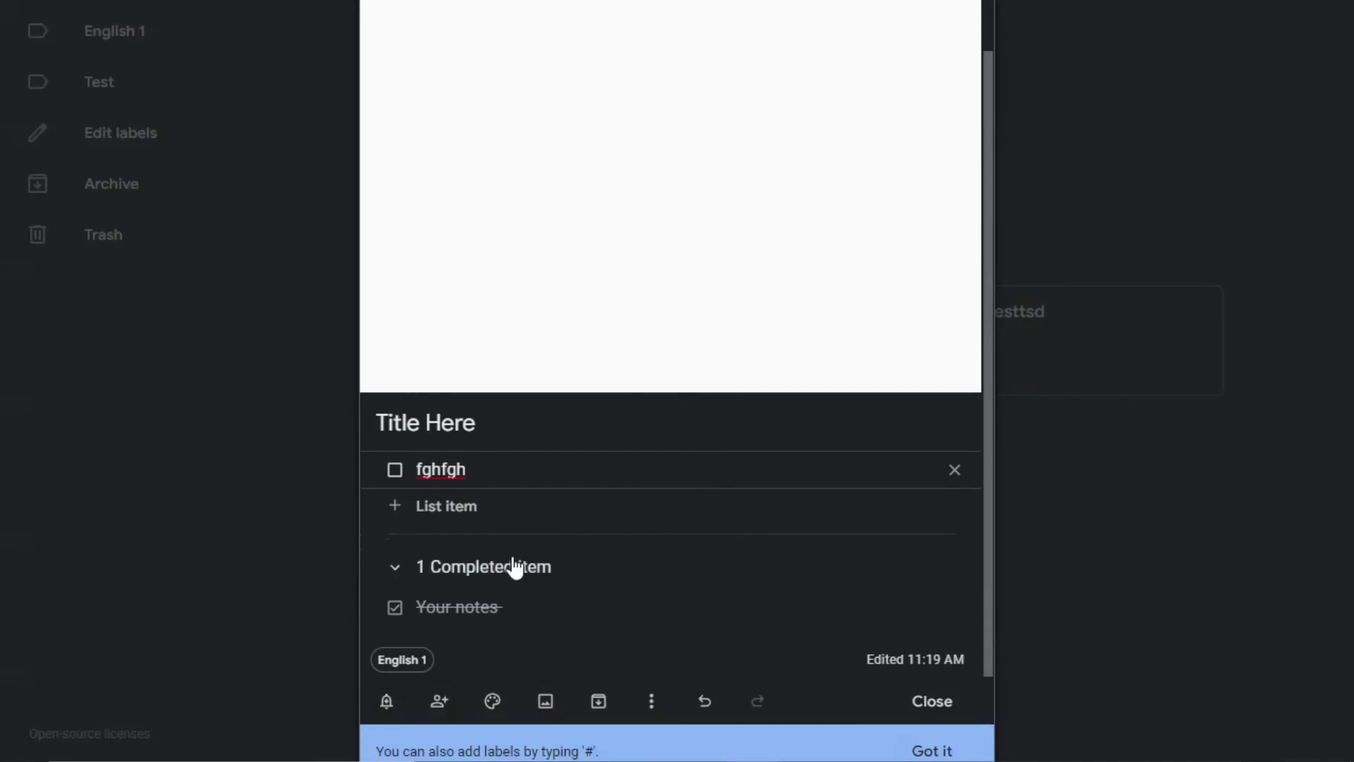
Step: Delete the checked items from the Title Here note, and switch its checkboxes off and on again
click(651, 702)
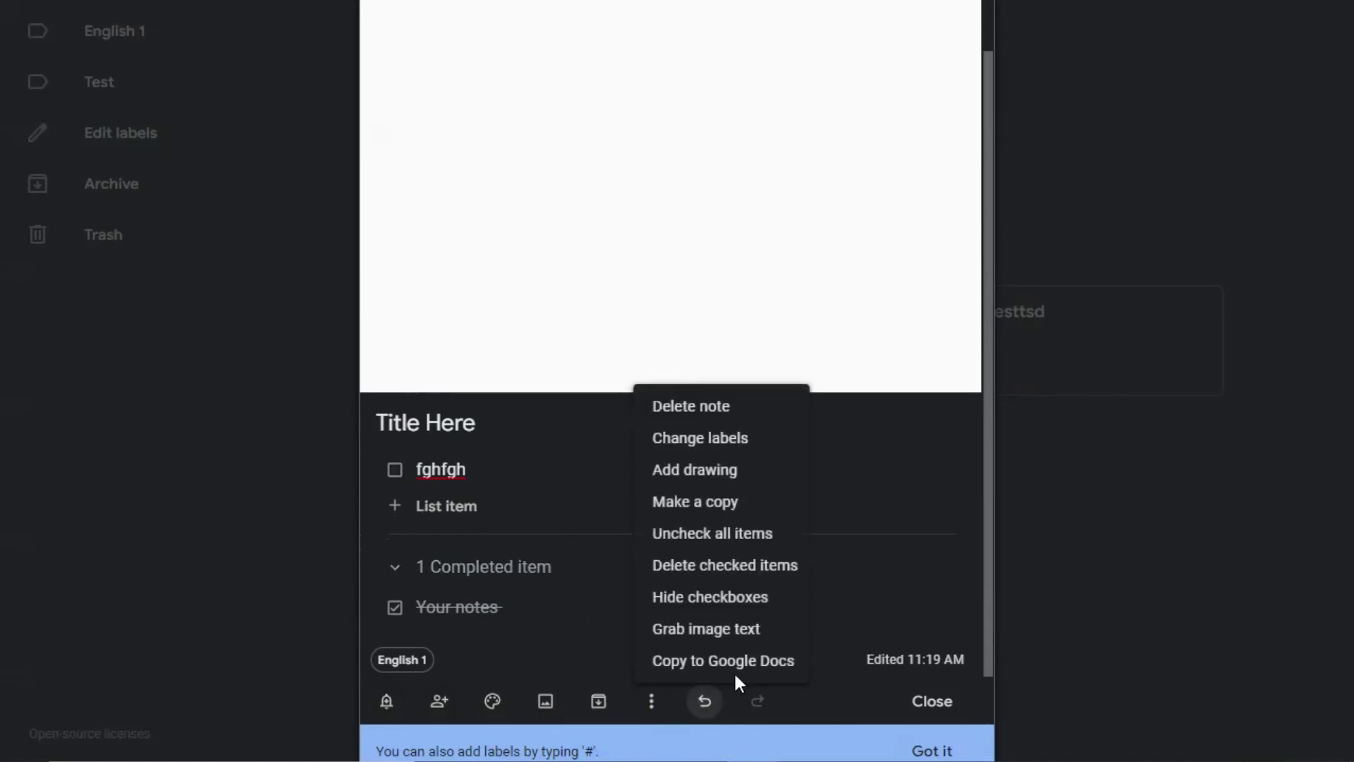
click(738, 564)
click(653, 700)
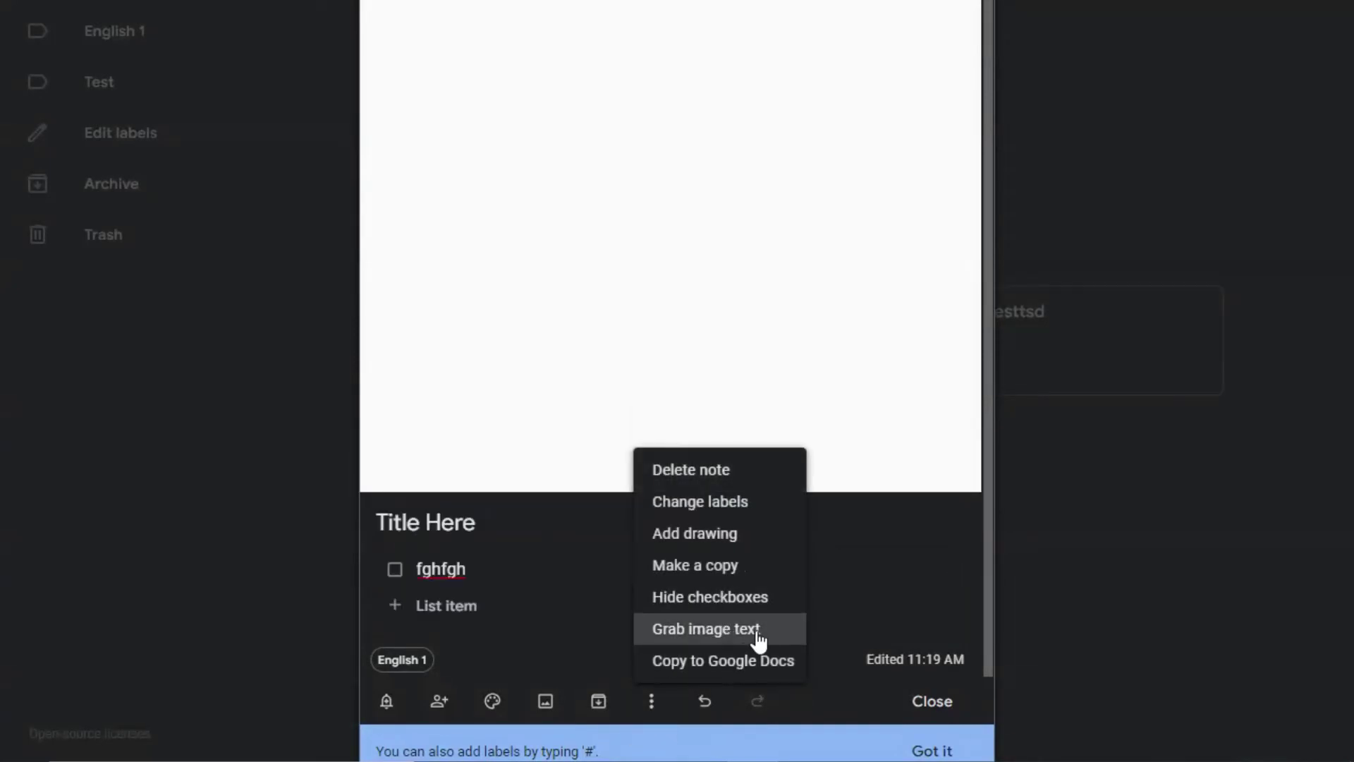
click(760, 607)
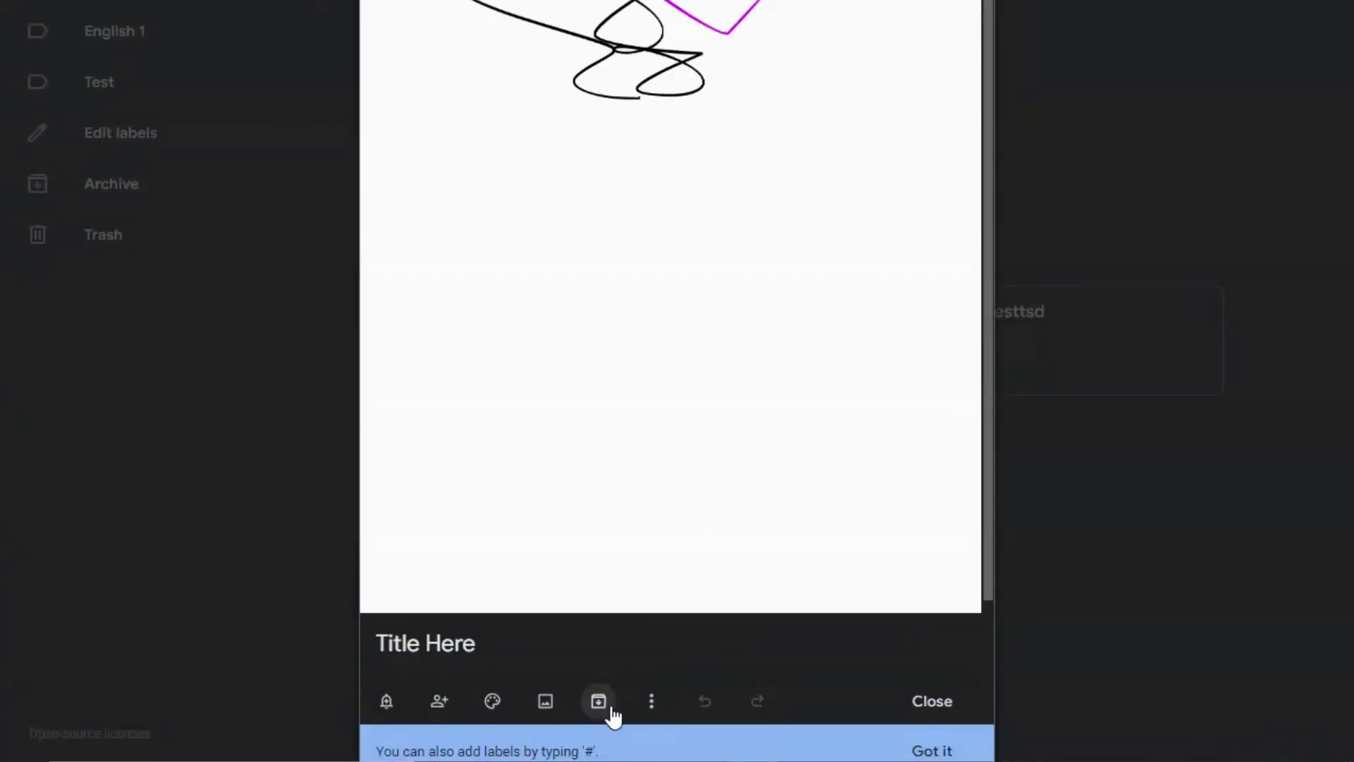
click(651, 701)
click(684, 605)
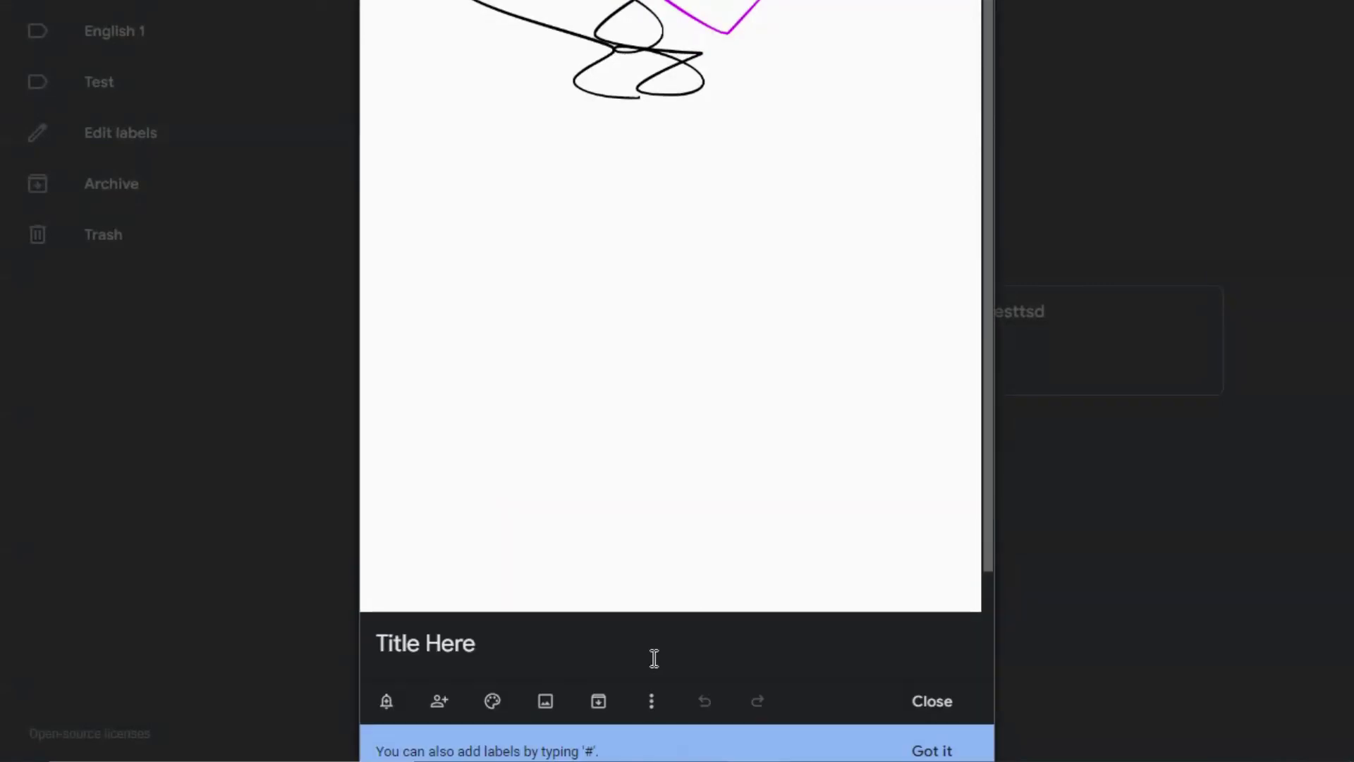
Step: Copy the Title Here note to Google Docs, open the resulting doc, and close the note back in Keep
click(651, 701)
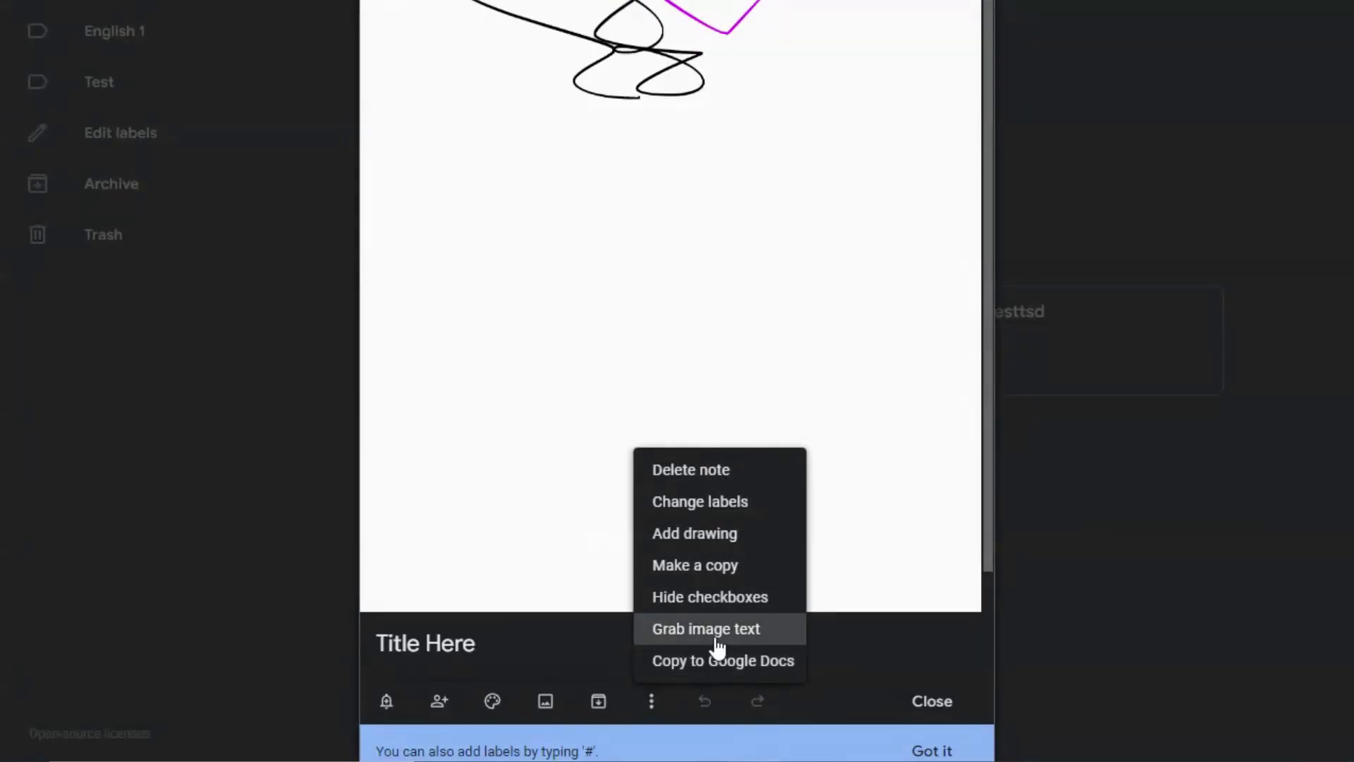
key(Escape)
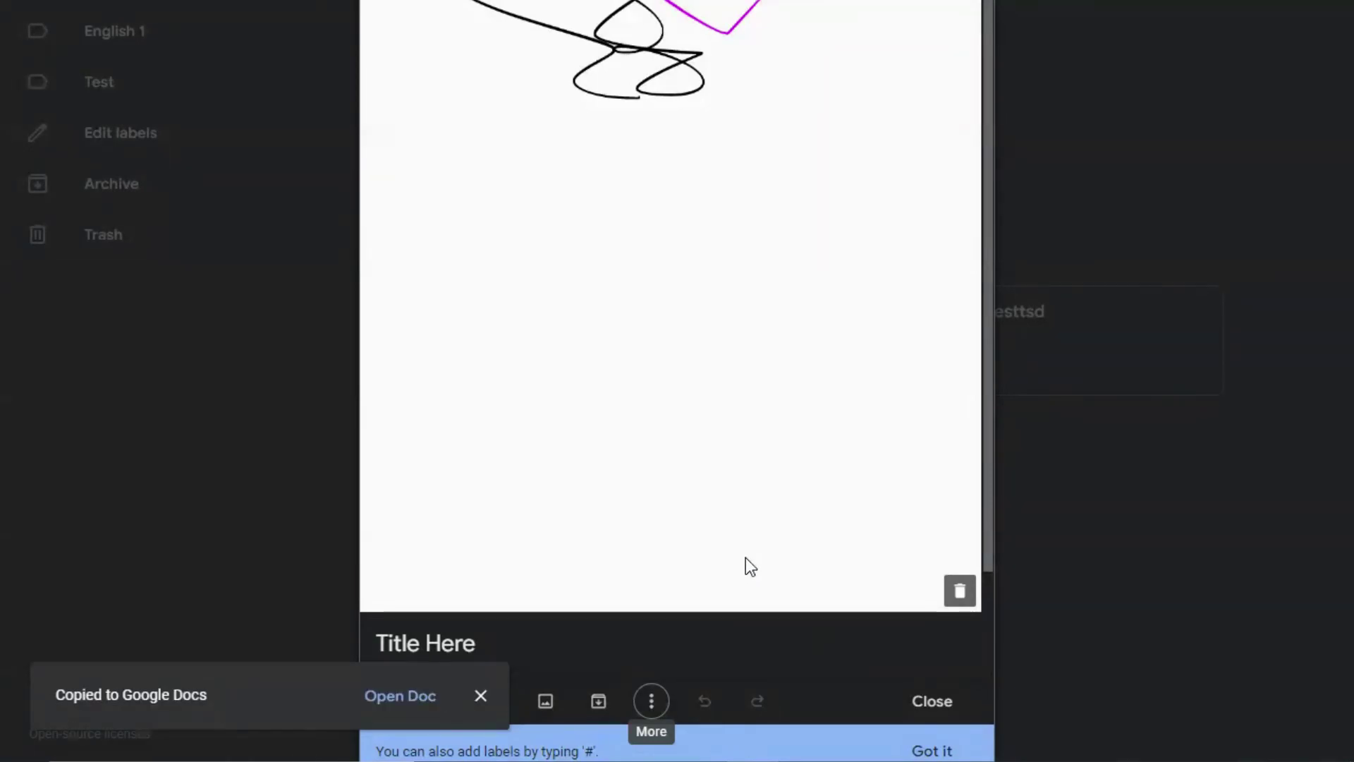
click(383, 698)
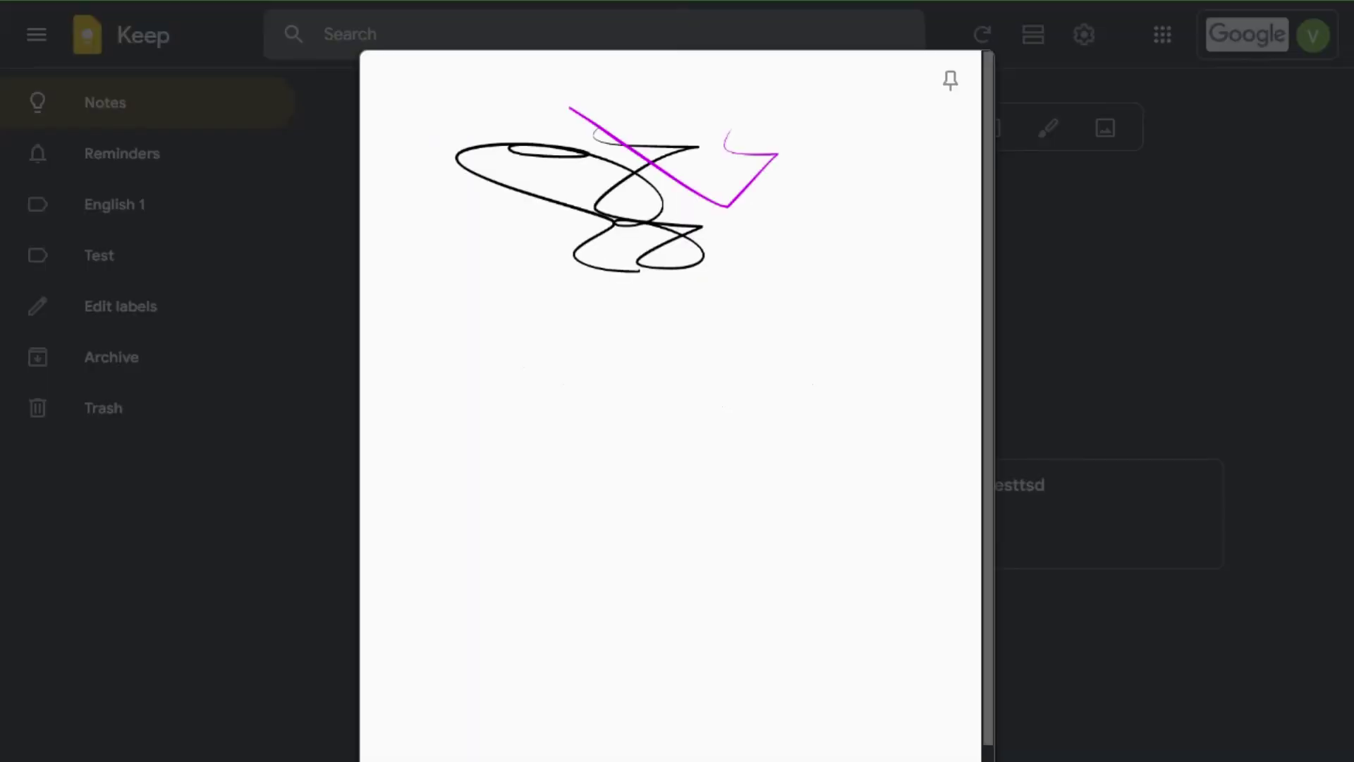
click(1182, 333)
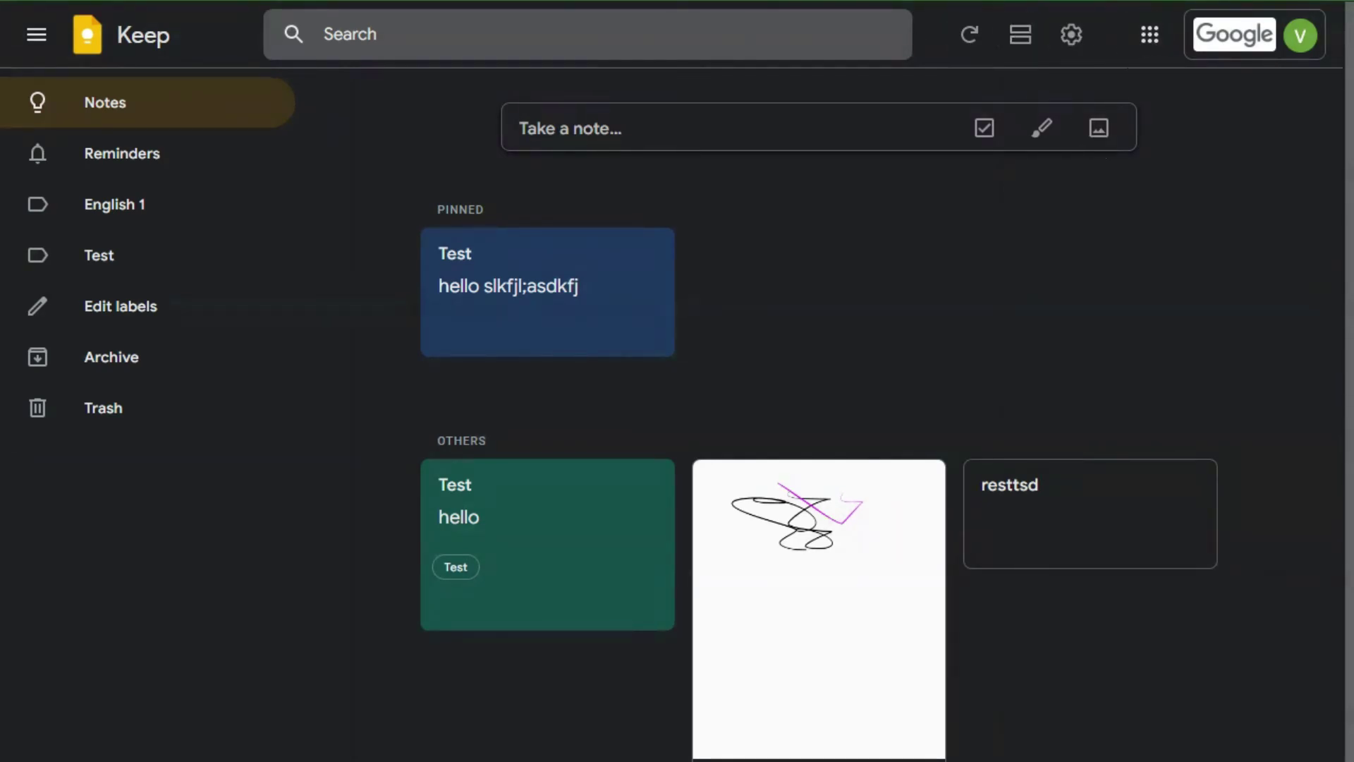
Step: Search the web for "google keep extension" in a new tab and open the Google Keep Chrome Extension store page
key(ctrl+t)
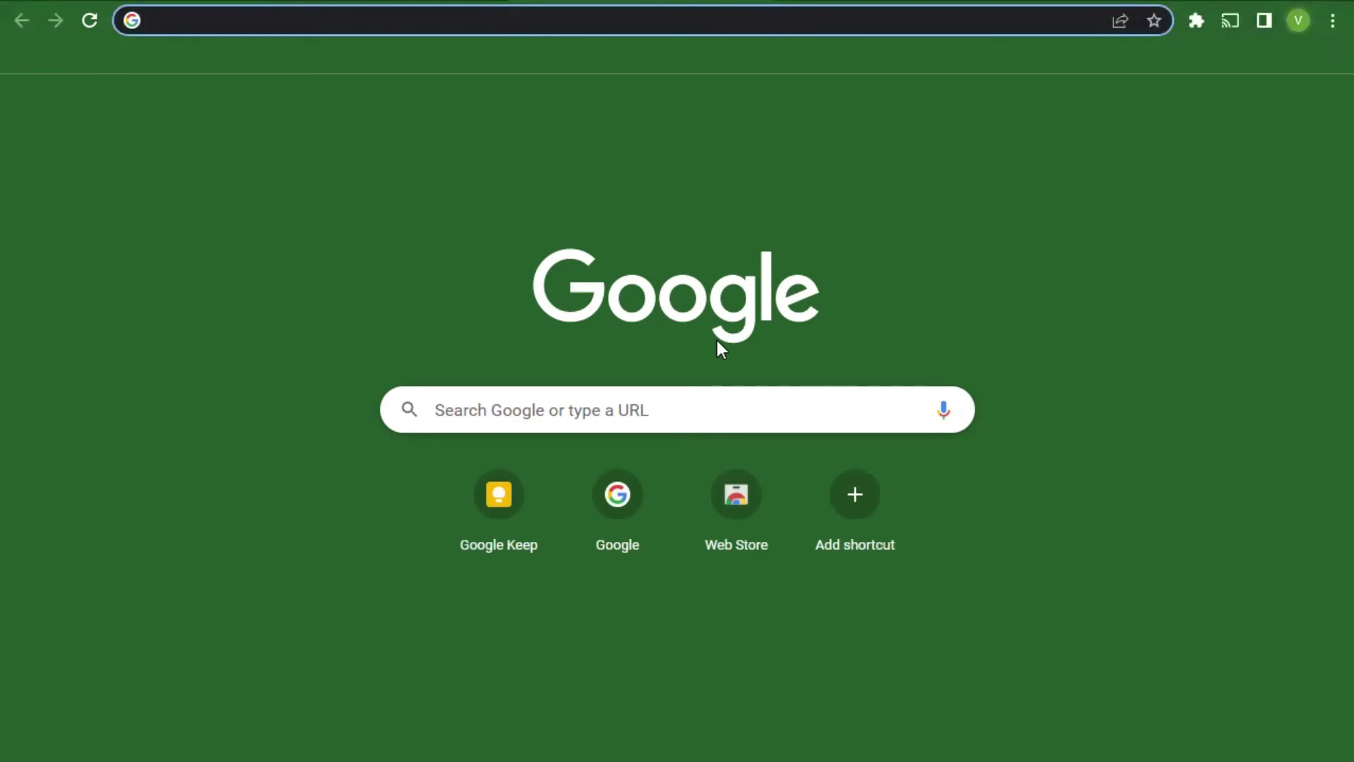
text(goo)
key(BackSpace)
text(gl)
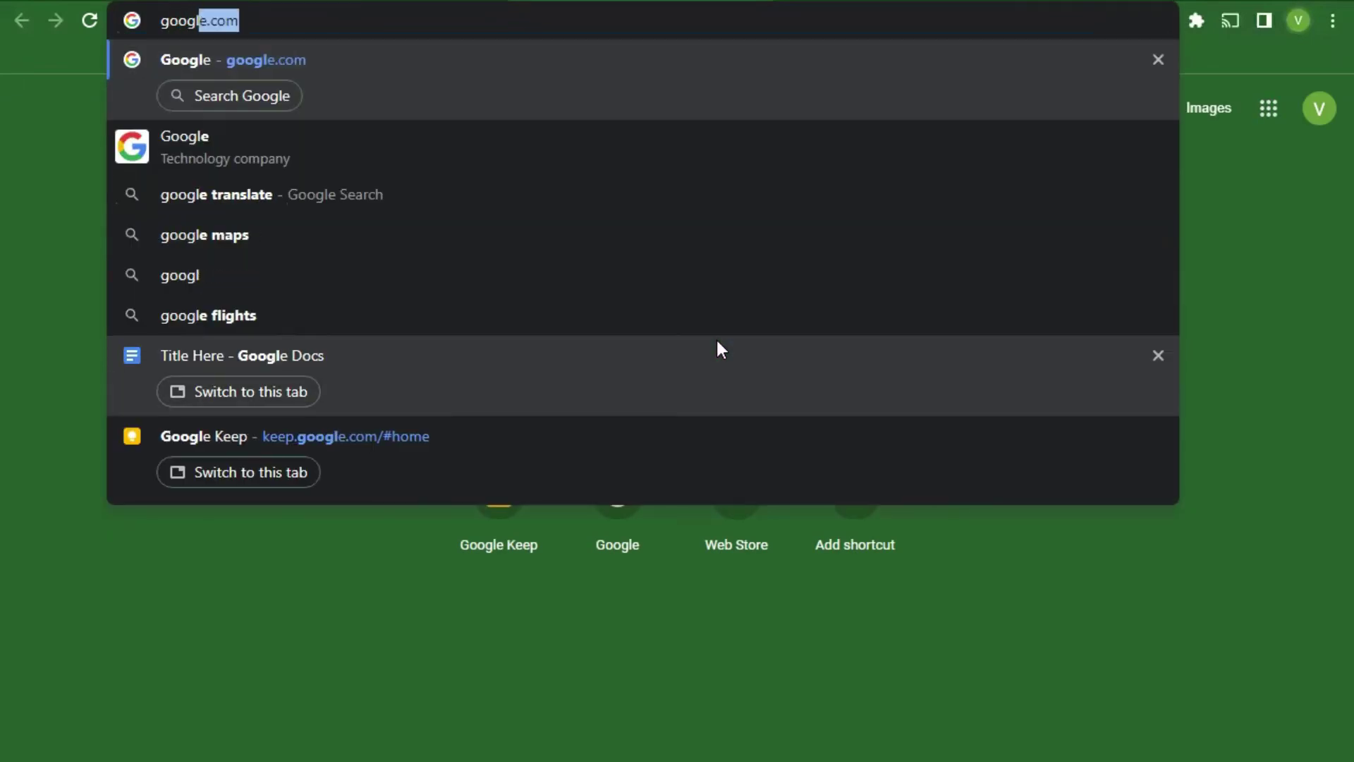
text(e keep ex)
key(Return)
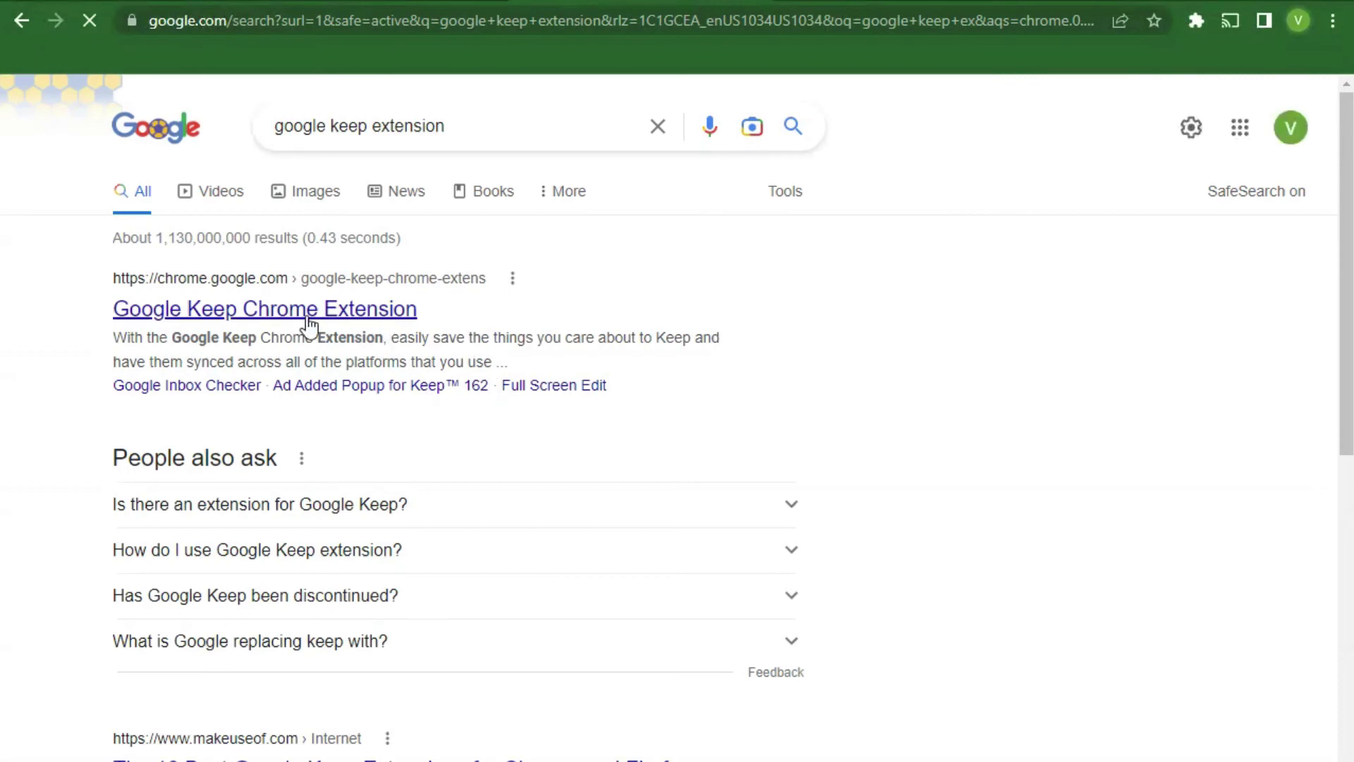
click(308, 320)
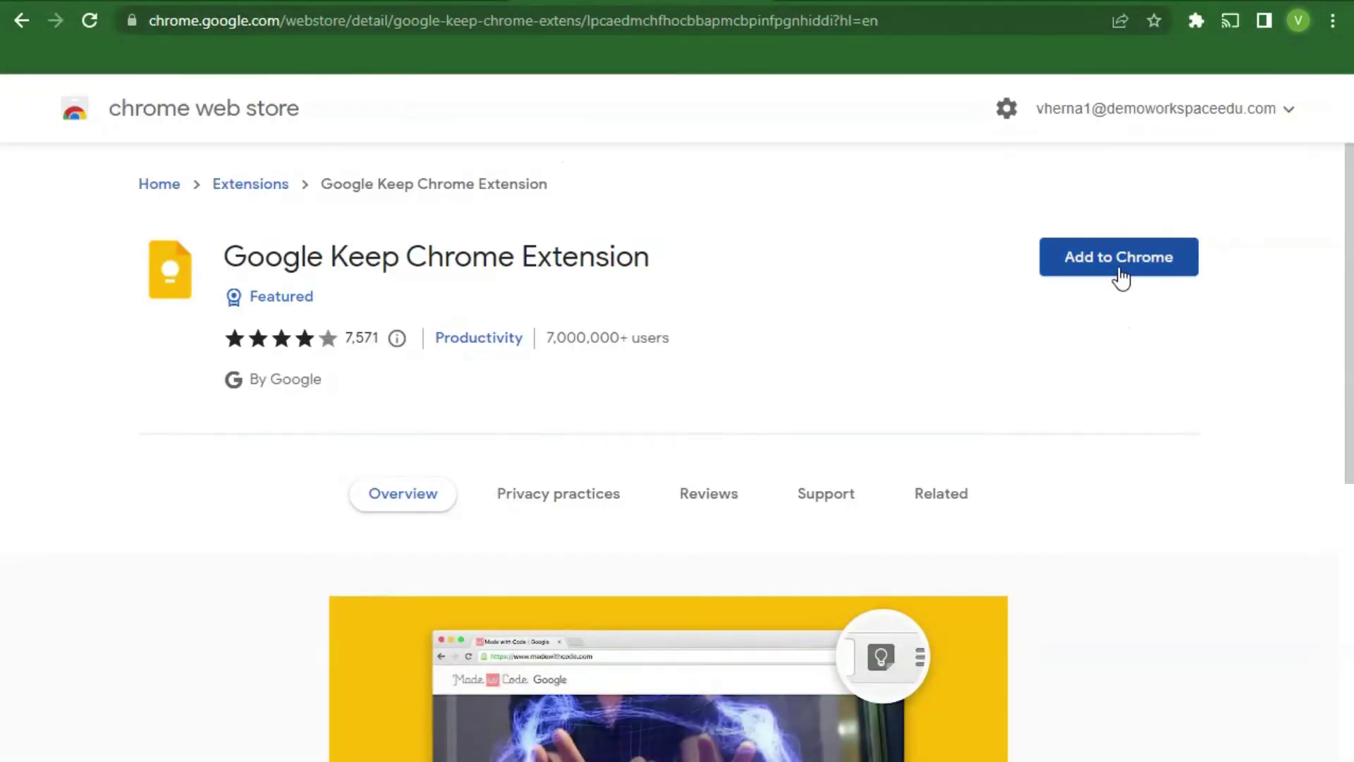
Step: Review the overview of the Google Keep Chrome Extension, add it to Chrome, and dismiss the installation notice
scroll(1003, 416, down, 10)
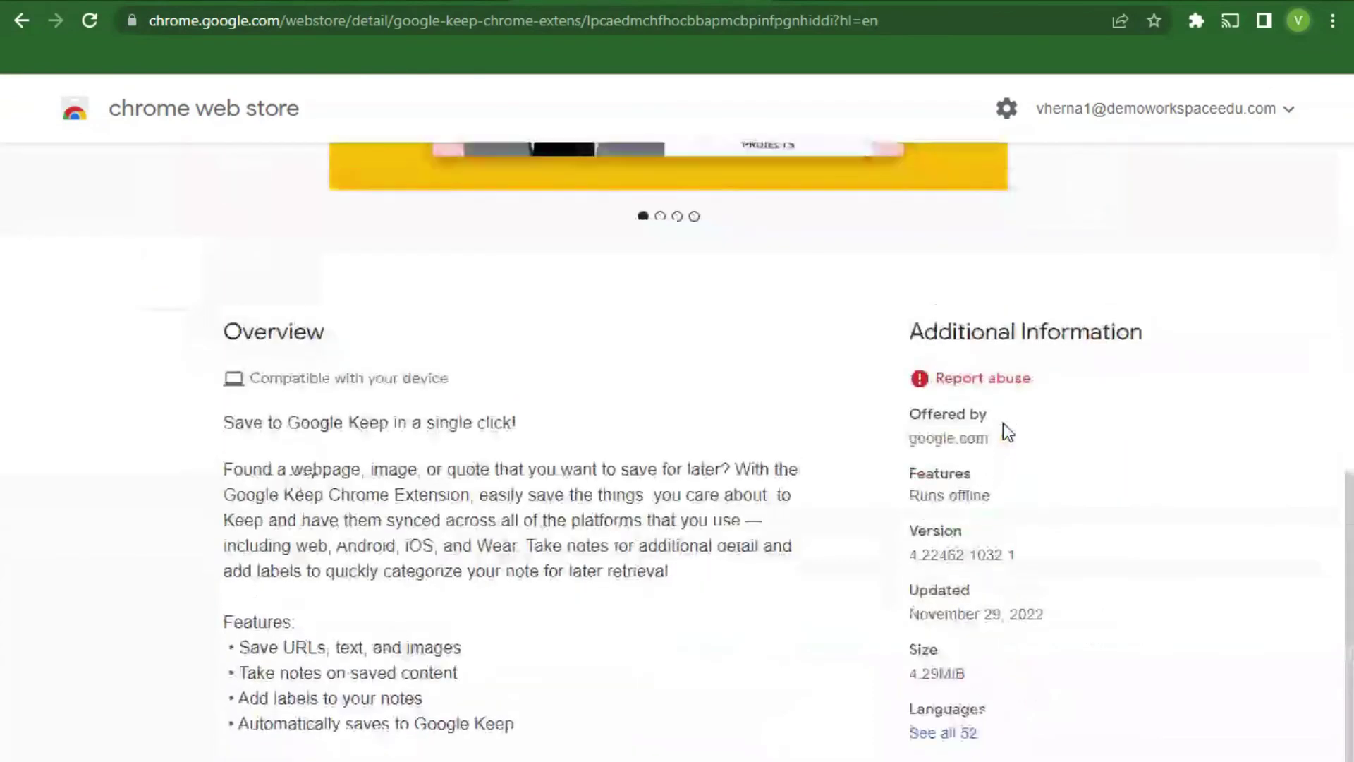
scroll(1007, 432, up, 10)
click(1122, 260)
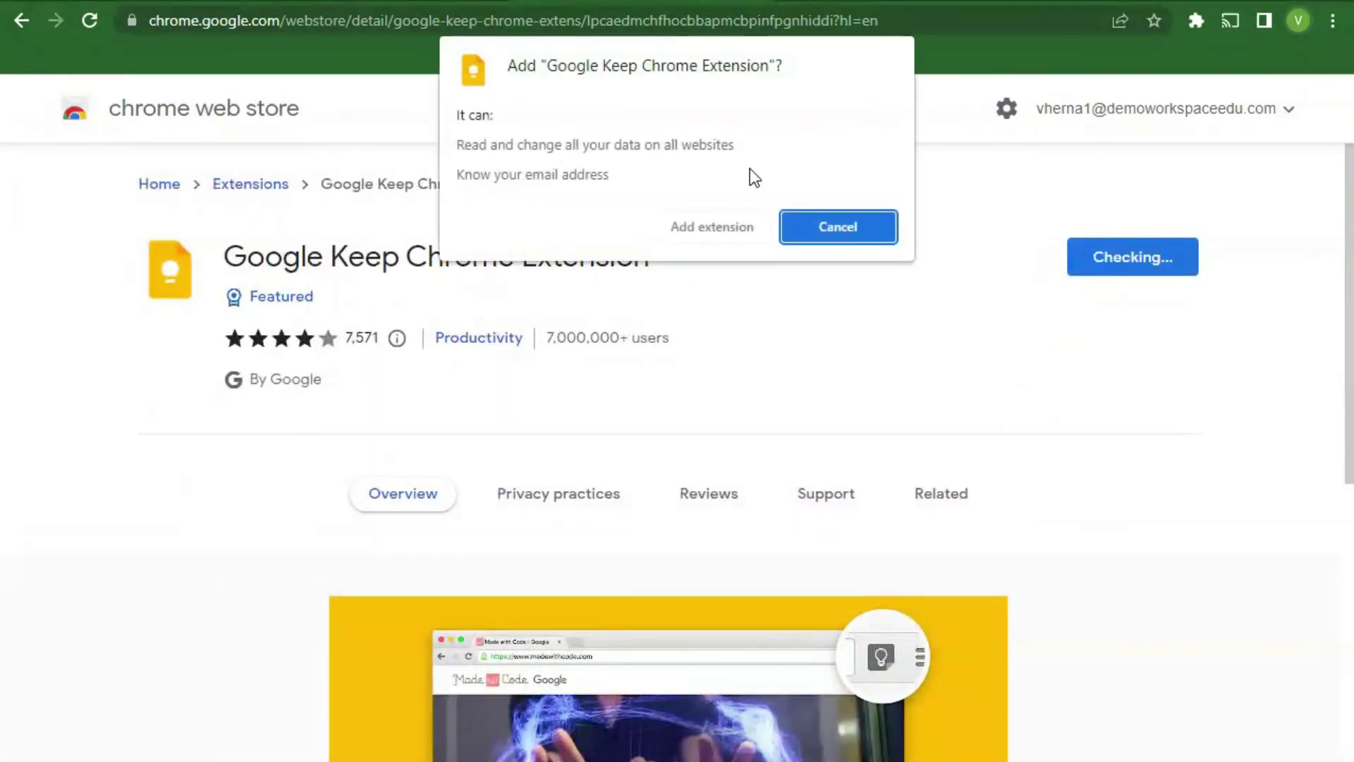
click(718, 227)
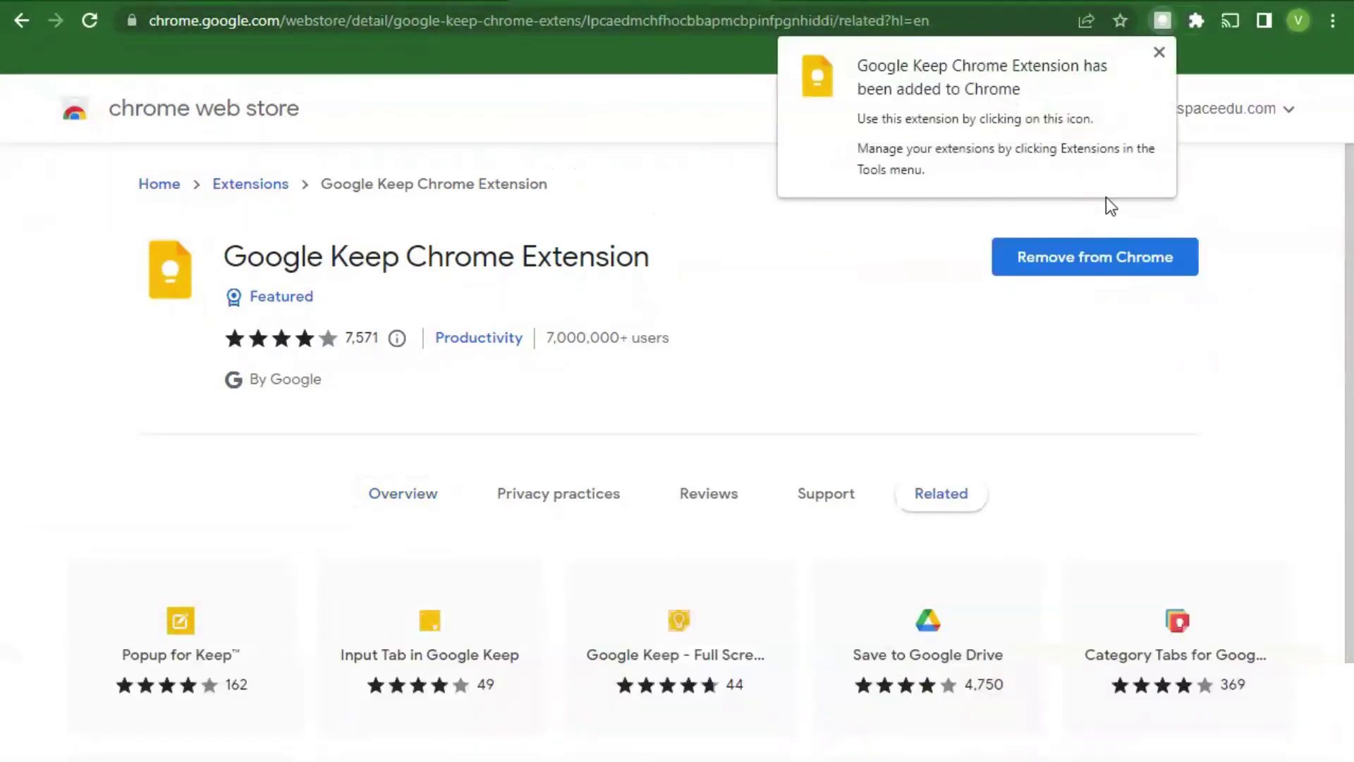
click(1159, 52)
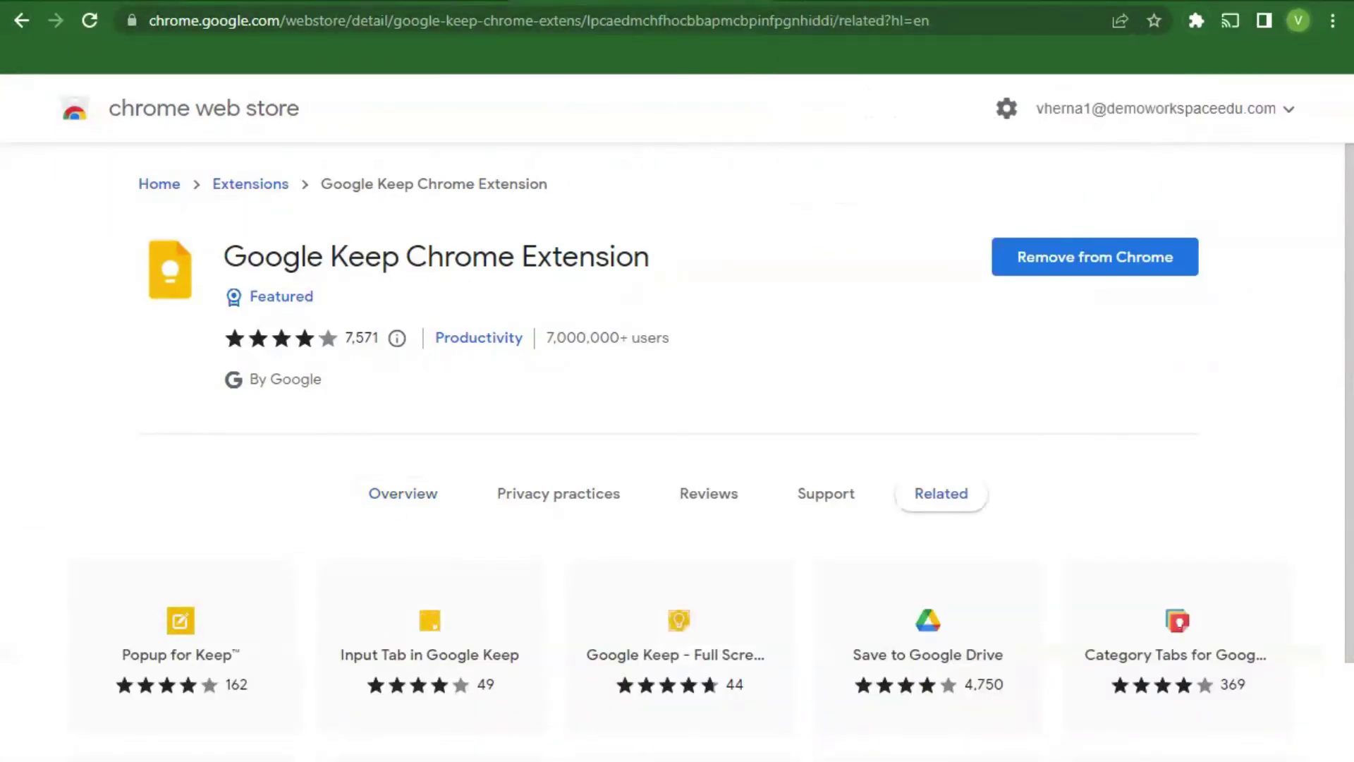
Step: Open the code.org website in a new browser tab
key(ctrl+t)
text(codelor)
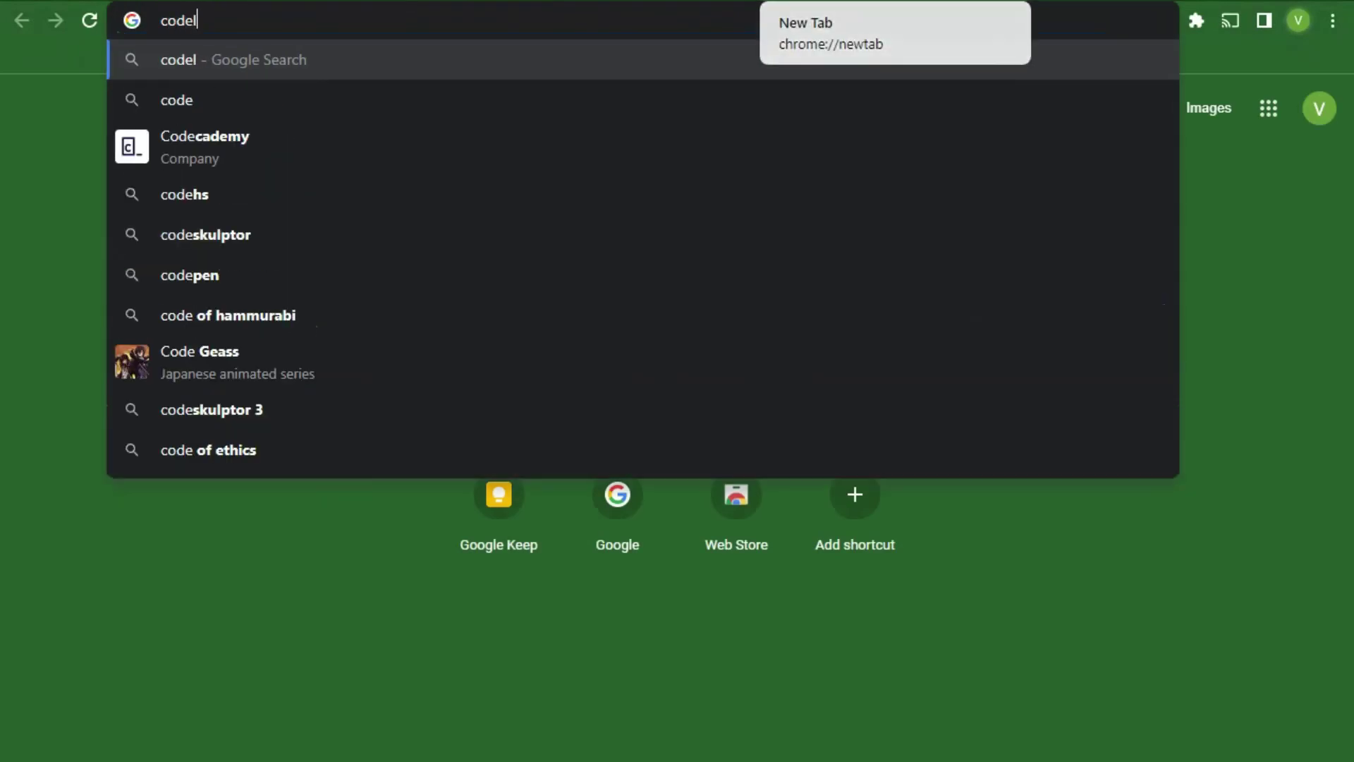
key(BackSpace)
key(BackSpace)
key(BackSpace)
text(.org)
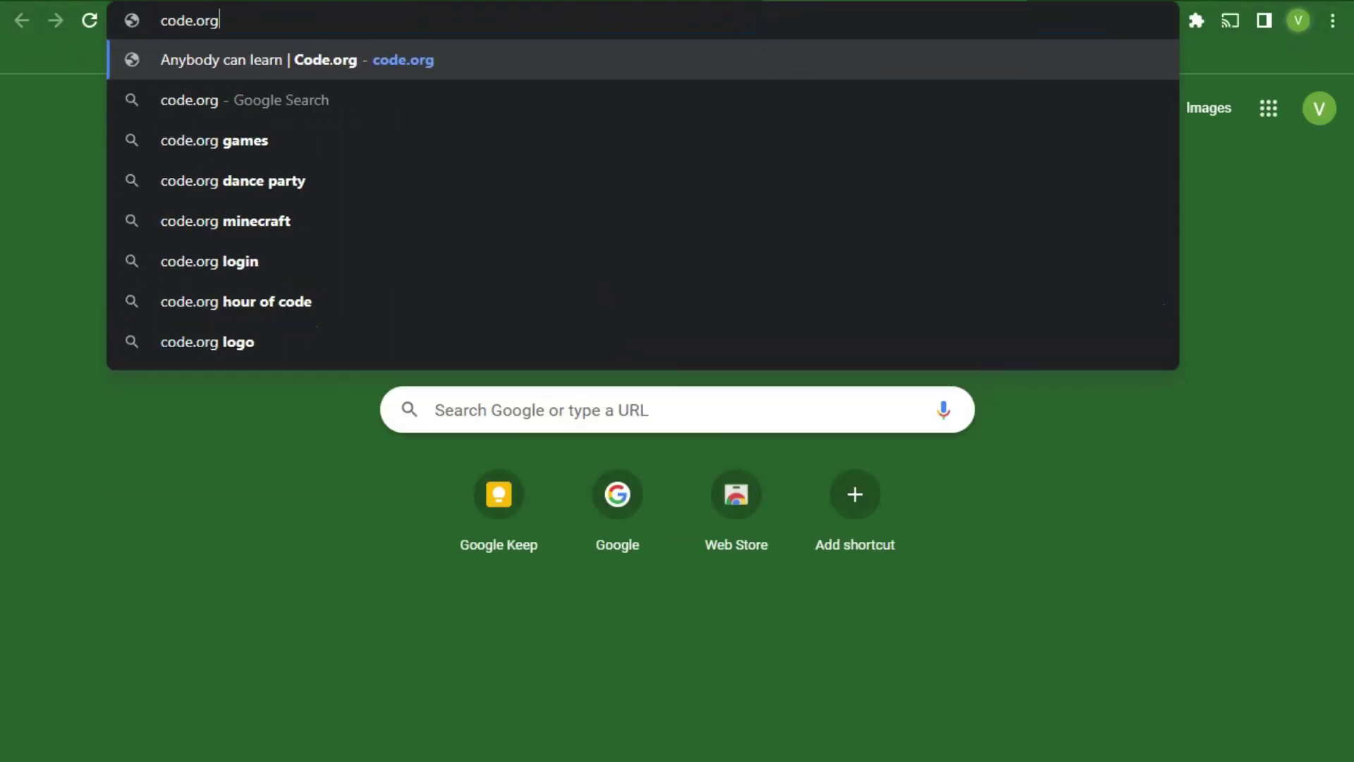
key(Return)
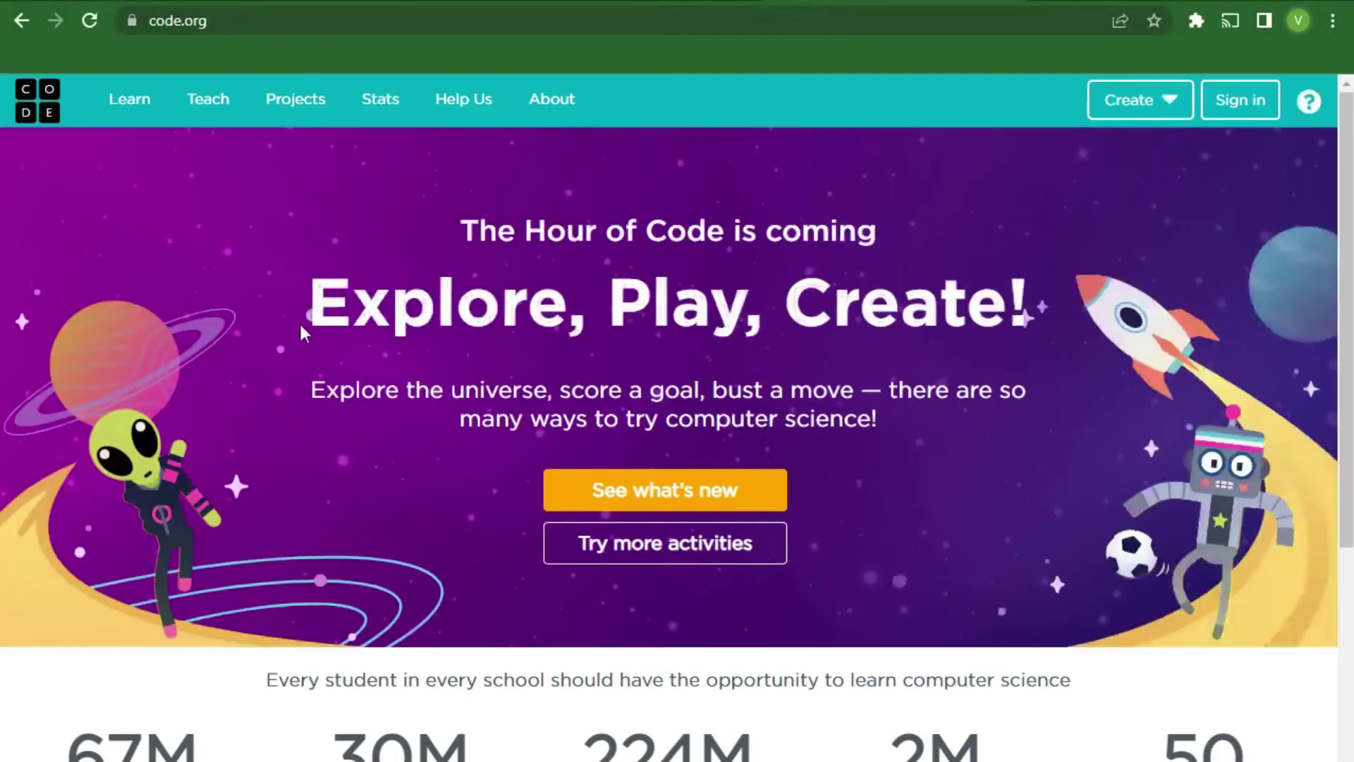
Step: Pin the Google Keep Chrome Extension to the browser toolbar and close the extensions list
click(1196, 20)
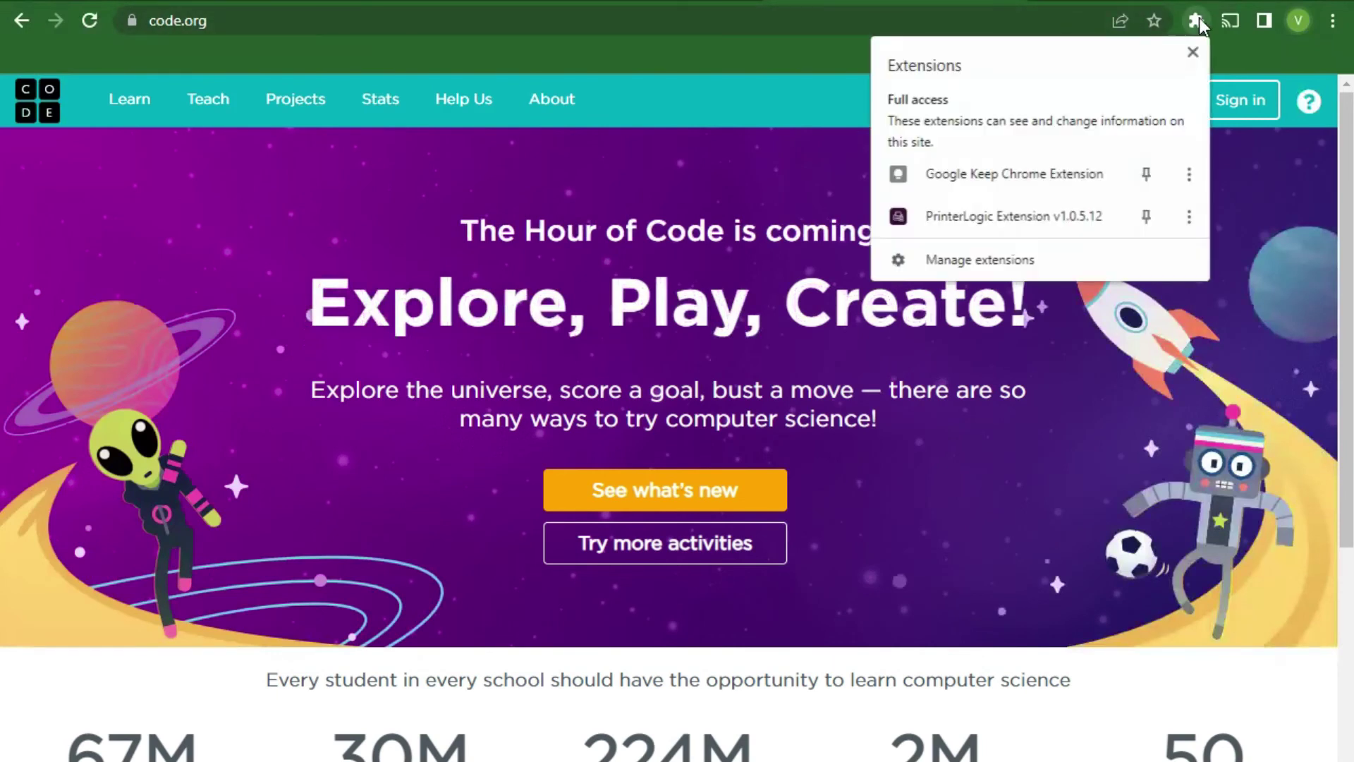
click(1146, 173)
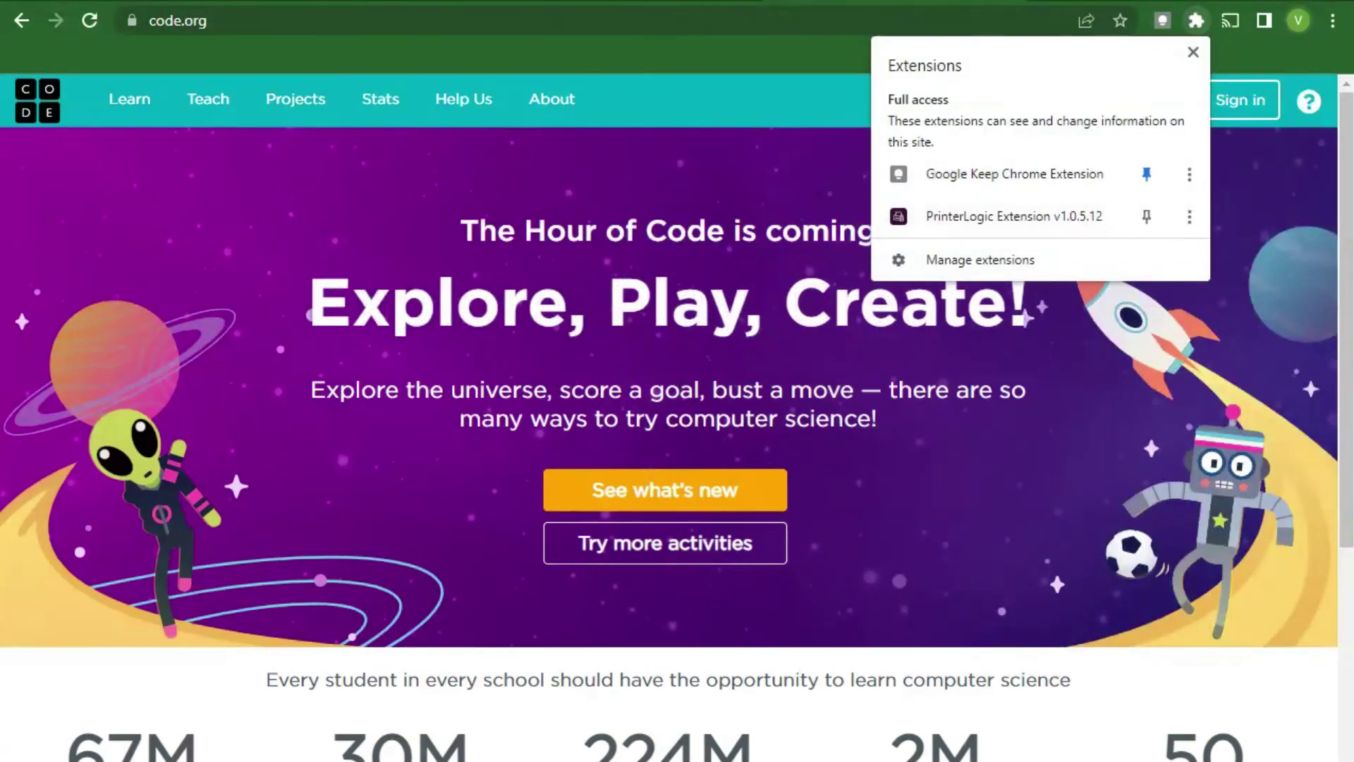
click(1192, 24)
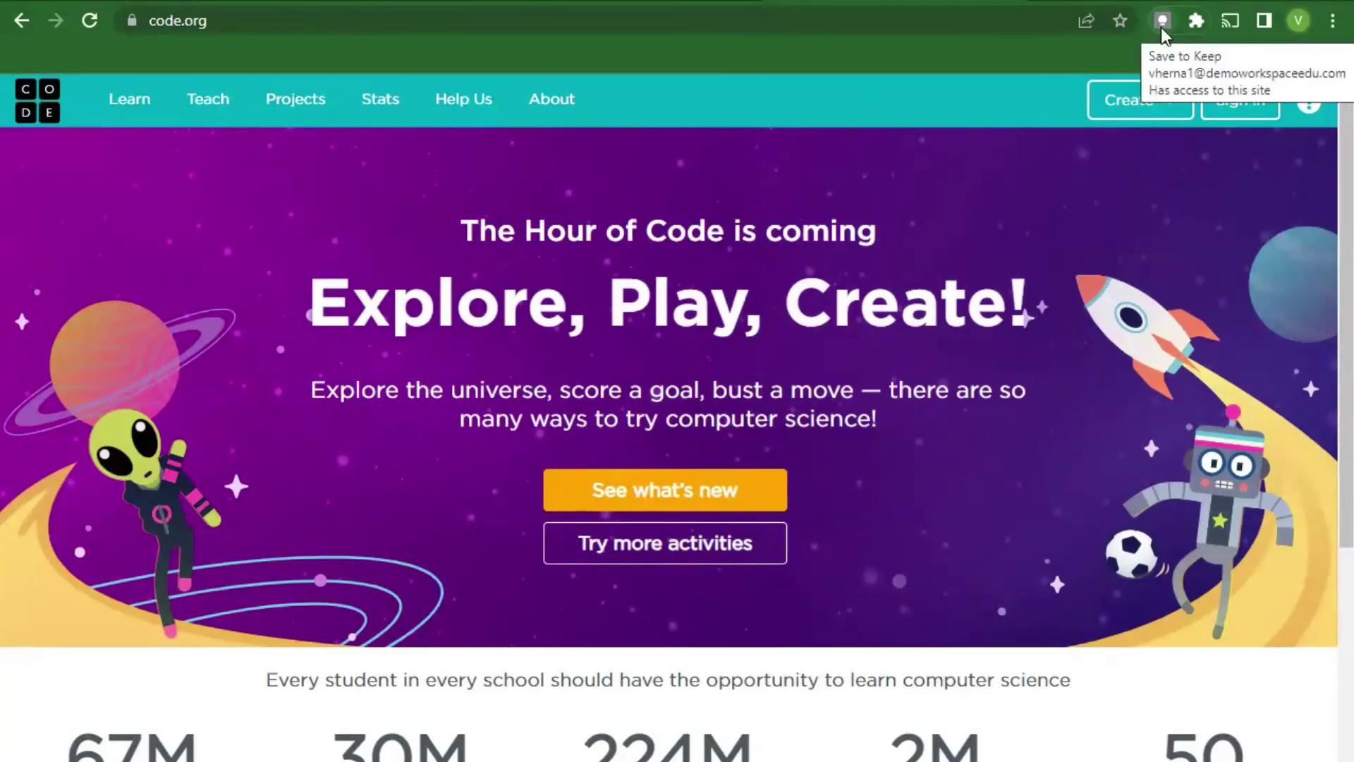
Step: Save the code.org page to Keep with the note text "tesjhdlkj", and acknowledge the automatic saving notice
click(1160, 27)
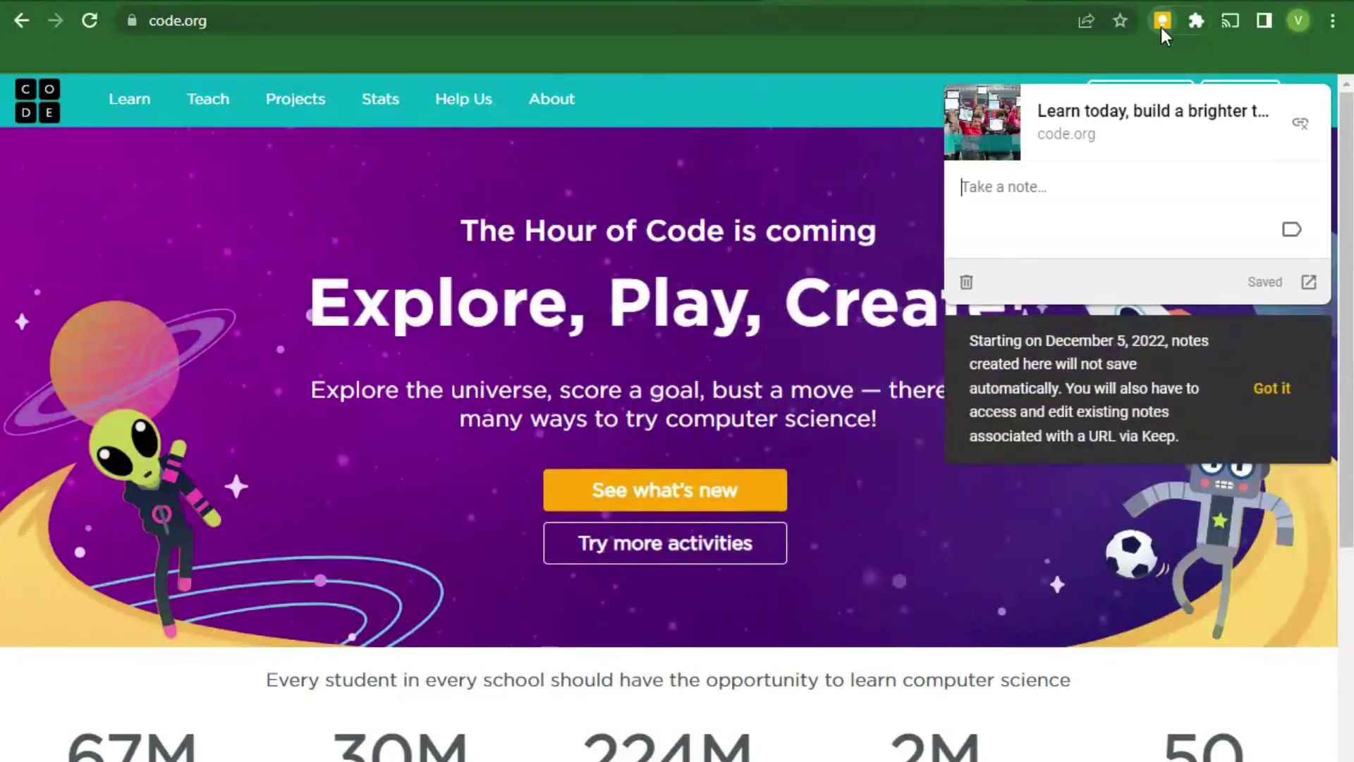
text(tes)
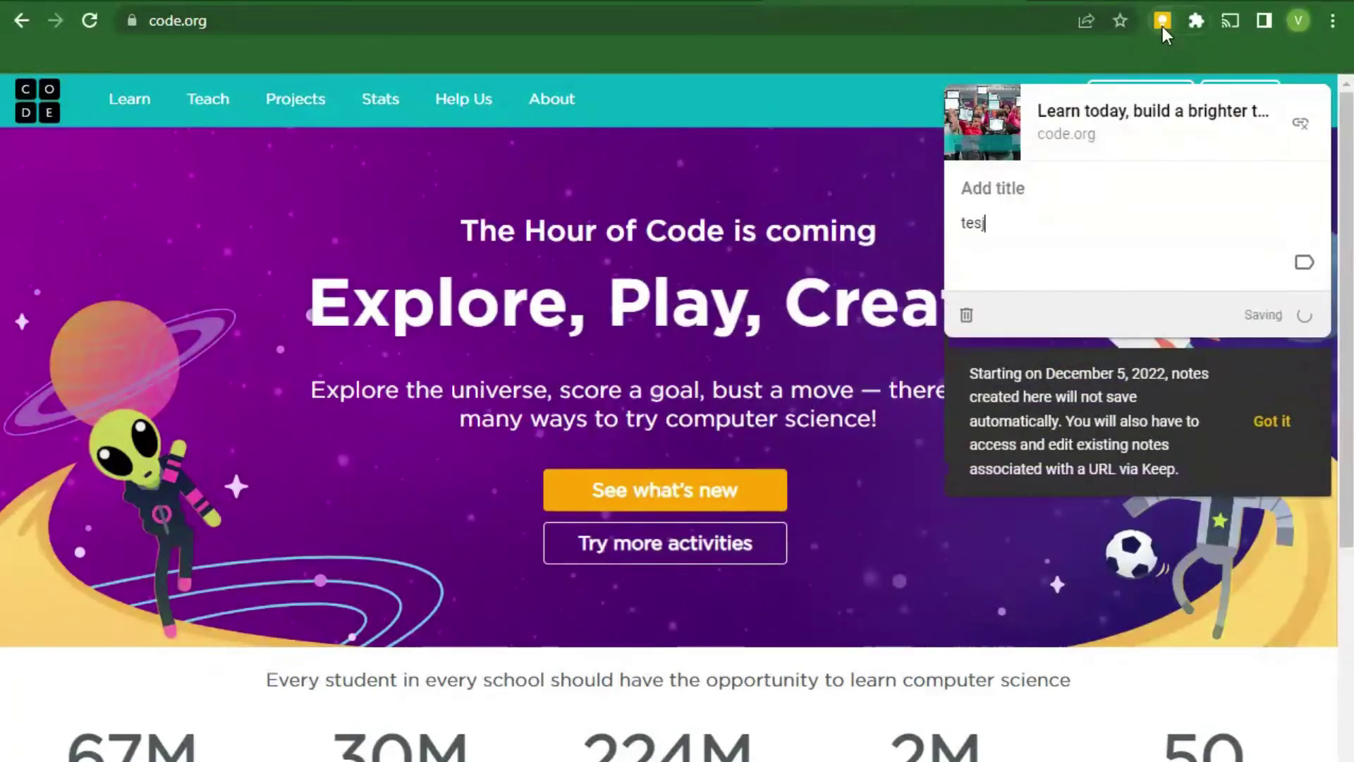
text(jhdlkj)
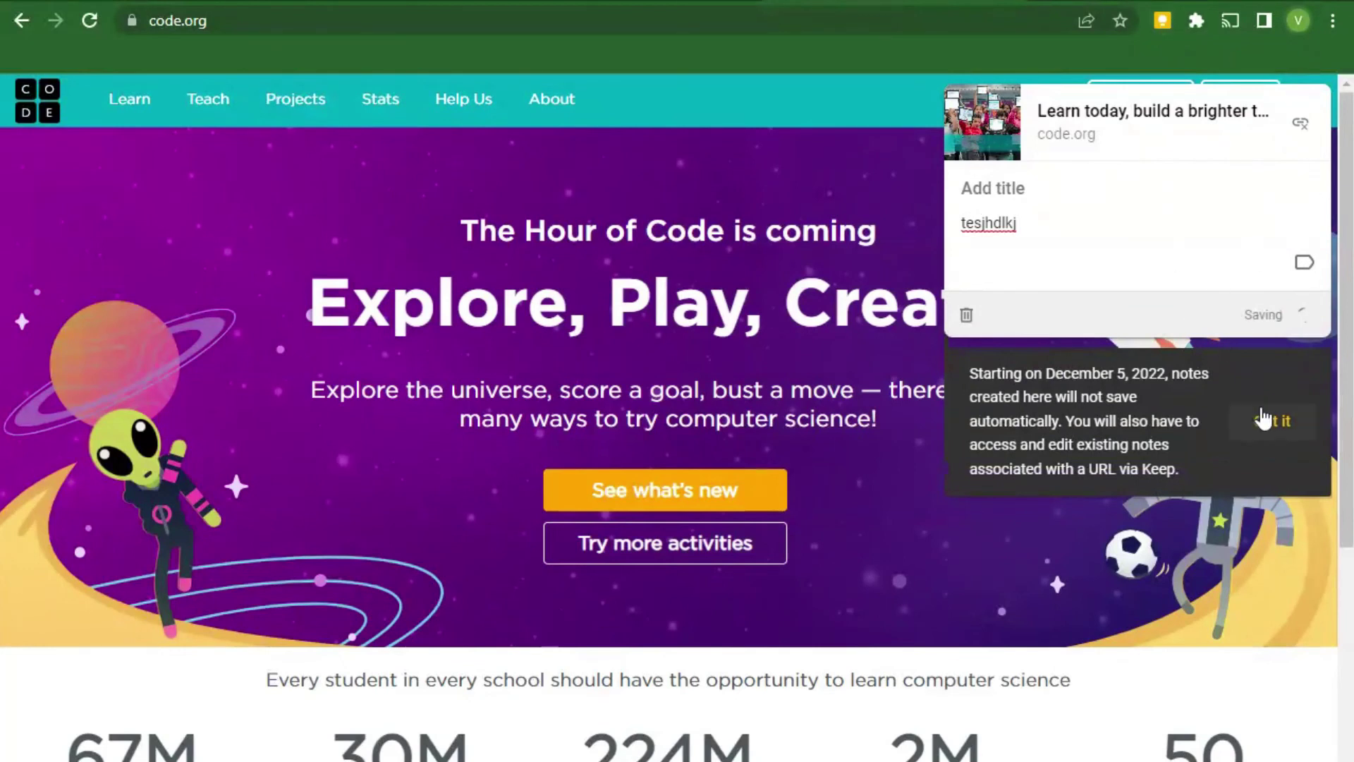
click(1262, 419)
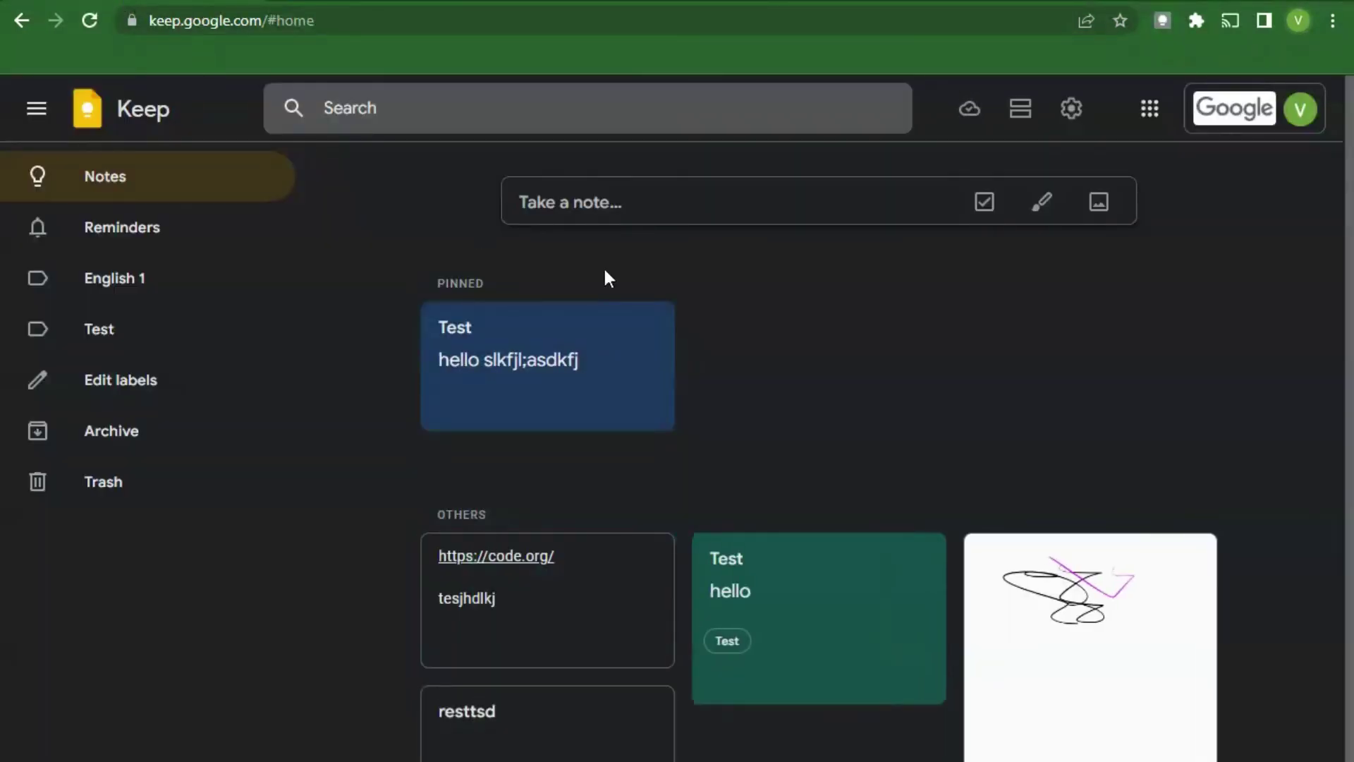
scroll(763, 277, down, 1)
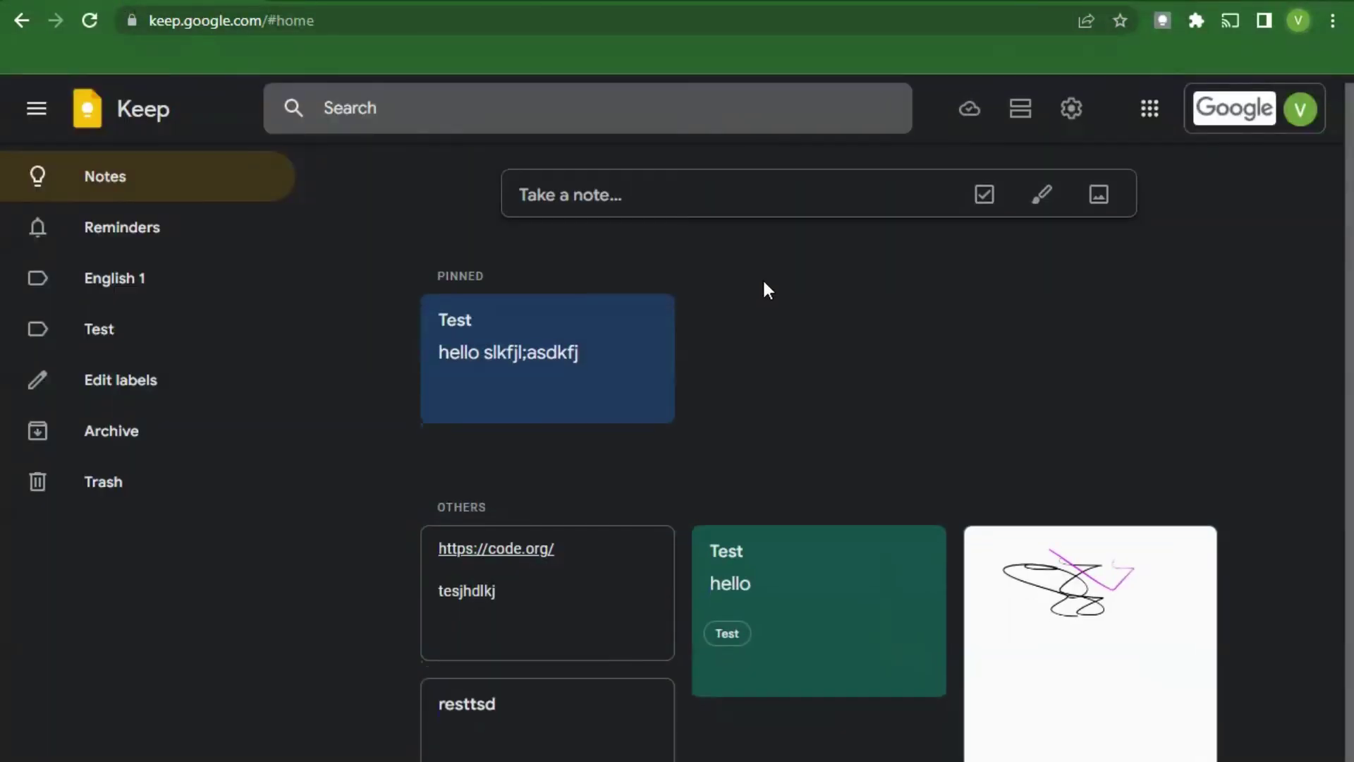
click(514, 537)
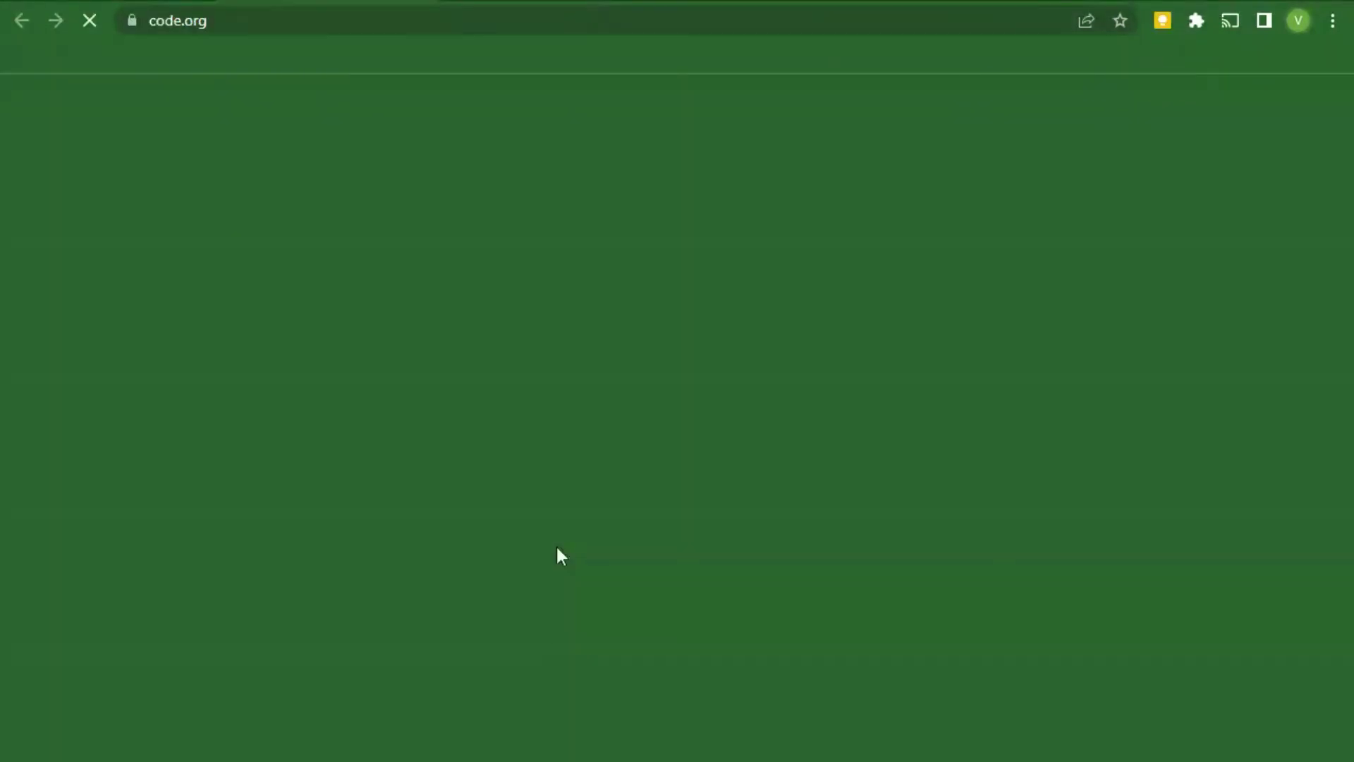
key(alt+Left)
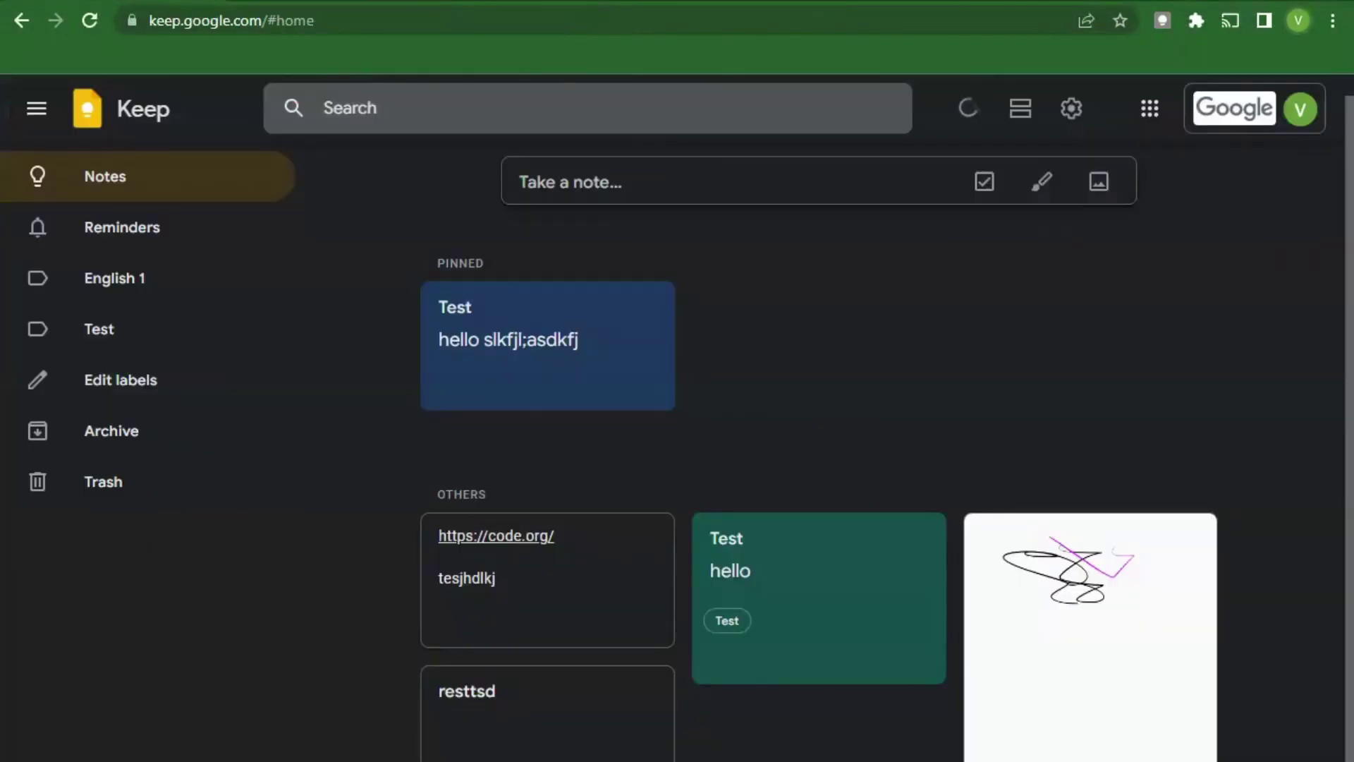